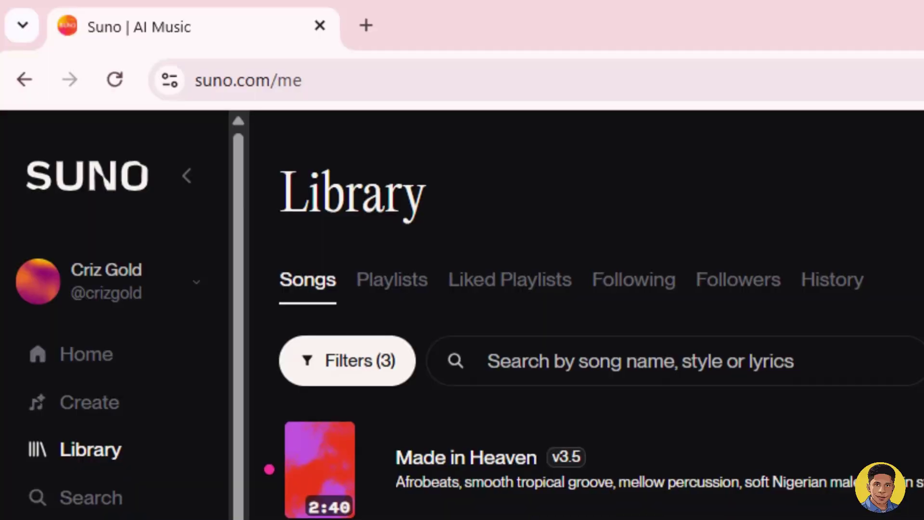
# Look through the song list in the Suno library.
pyautogui.scroll(-3, 481, 467)
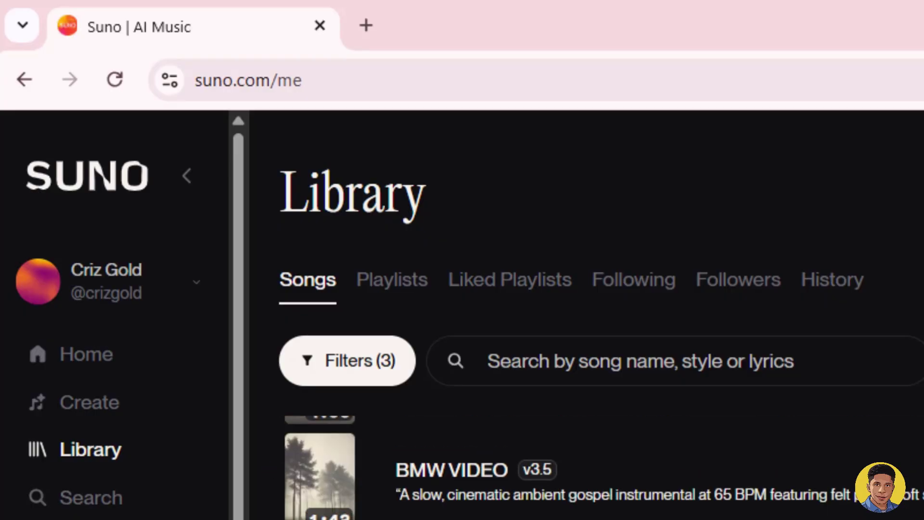
pyautogui.scroll(3, 481, 467)
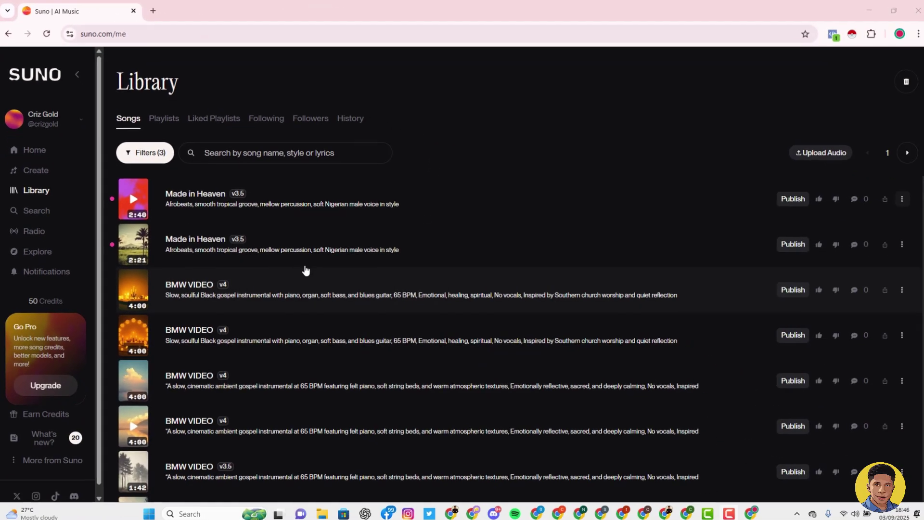
pyautogui.scroll(-8, 303, 266)
pyautogui.scroll(4, 196, 239)
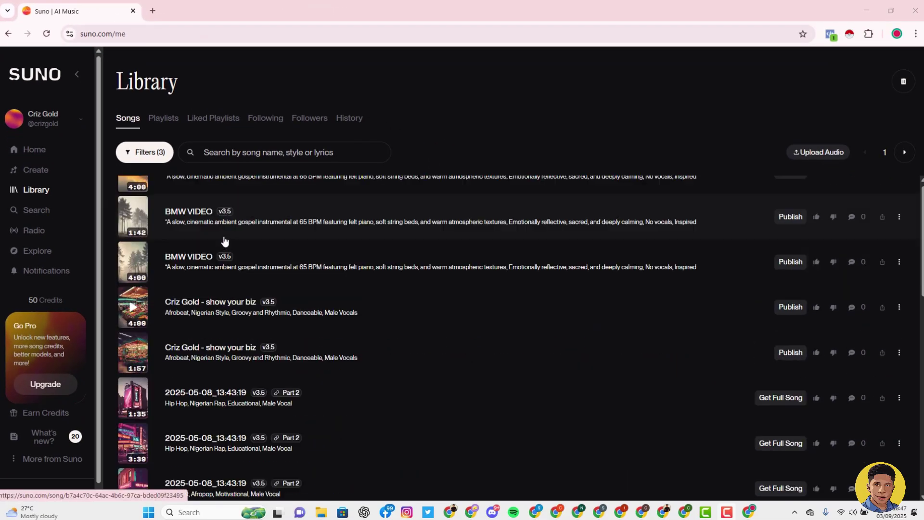
pyautogui.scroll(5, 233, 58)
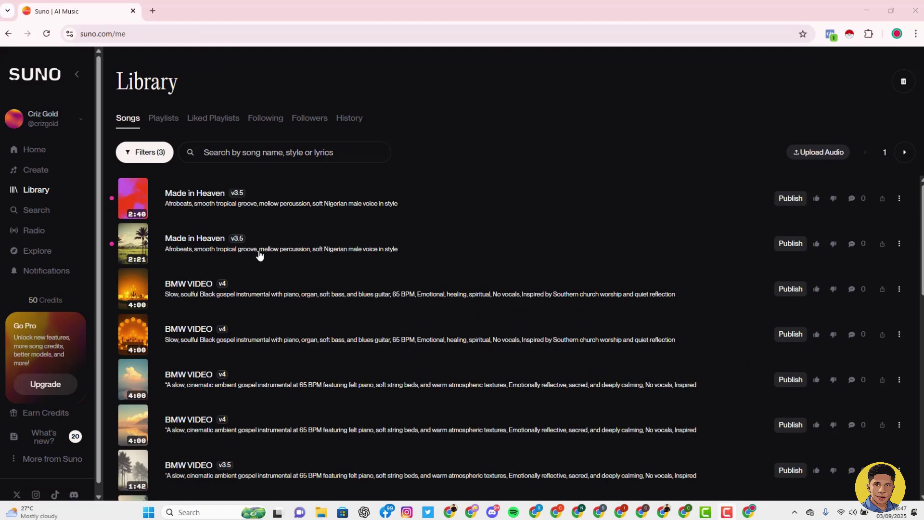
pyautogui.scroll(-8, 284, 259)
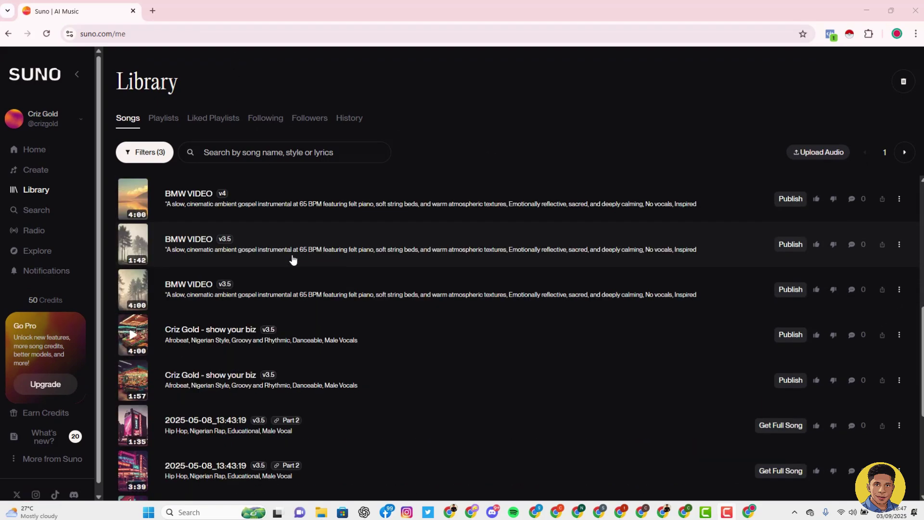
pyautogui.scroll(8, 254, 58)
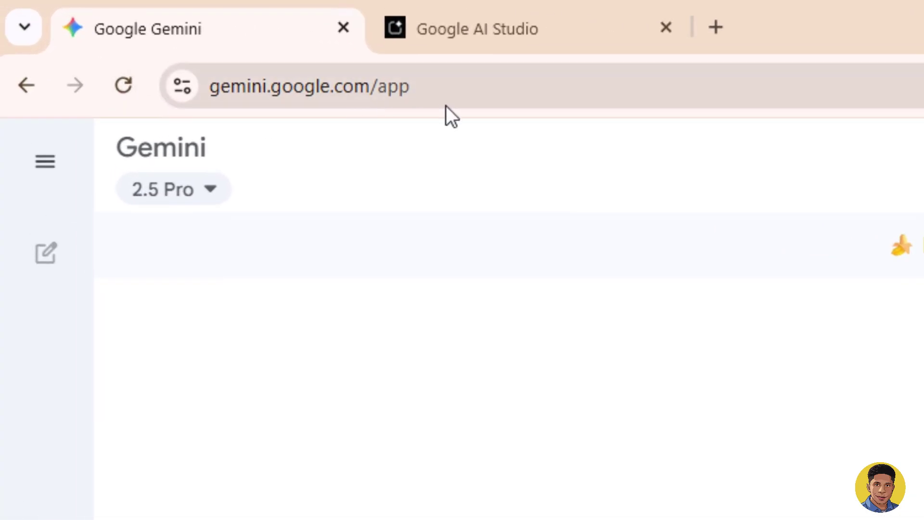
# Switch to Gemini and choose the Image tool for a new prompt.
pyautogui.click(207, 82)
pyautogui.click(922, 483)
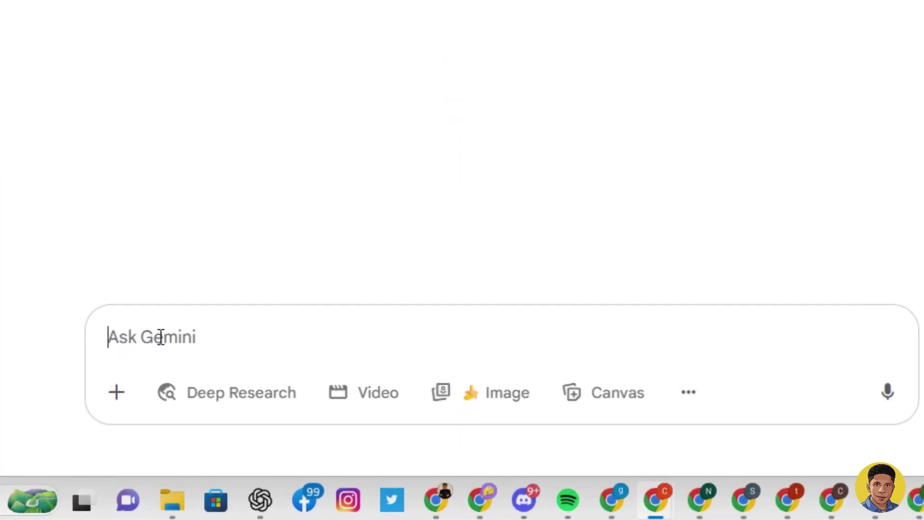
pyautogui.click(482, 401)
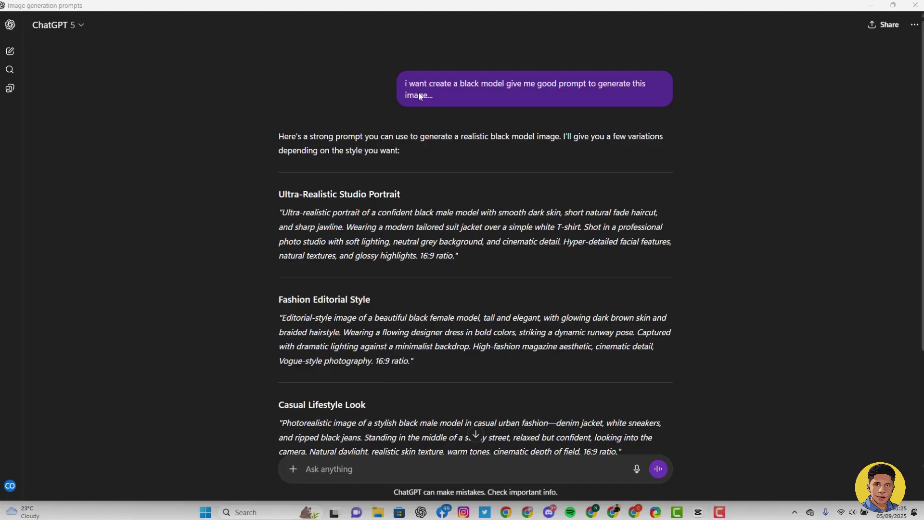
# Examine the black model image request in ChatGPT and its suggested studio portrait and fashion editorial prompts.
pyautogui.moveTo(439, 97); pyautogui.dragTo(403, 82)
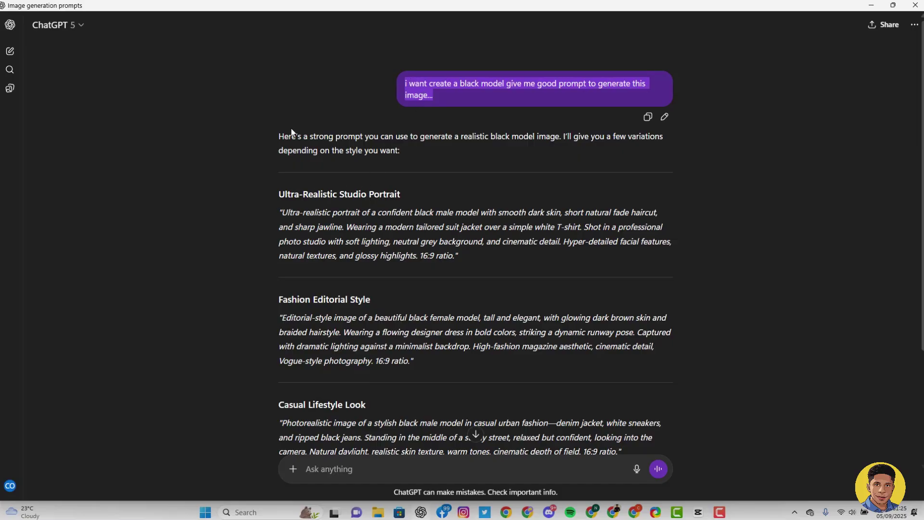
pyautogui.click(398, 153)
pyautogui.moveTo(398, 153); pyautogui.dragTo(278, 136)
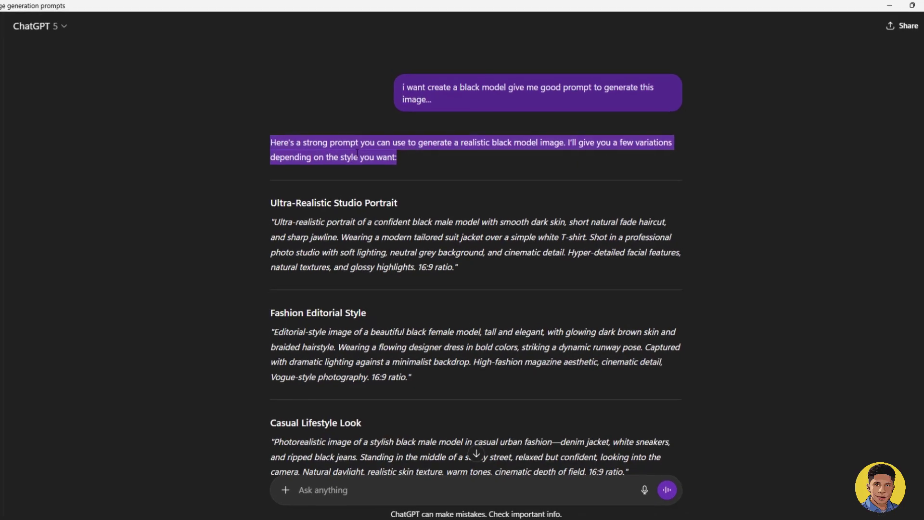
pyautogui.scroll(-3, 347, 251)
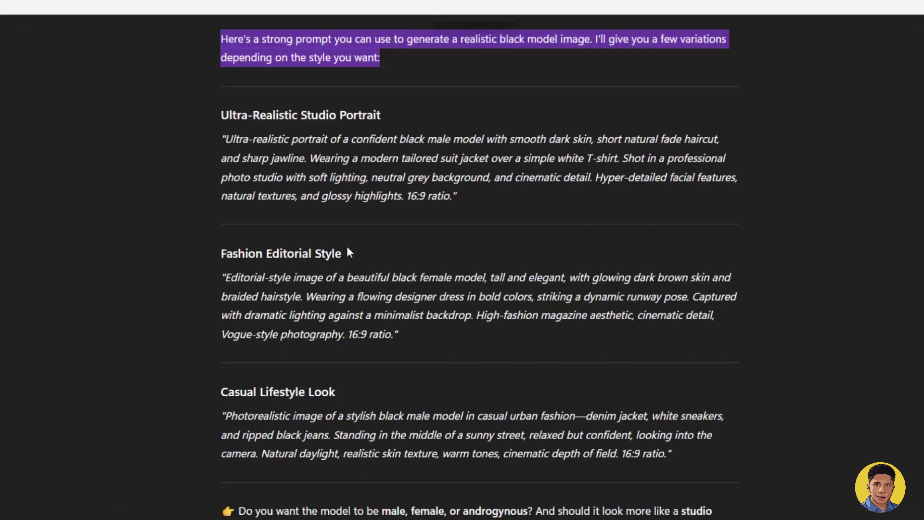
pyautogui.tripleClick(389, 117)
pyautogui.moveTo(463, 195); pyautogui.dragTo(221, 139)
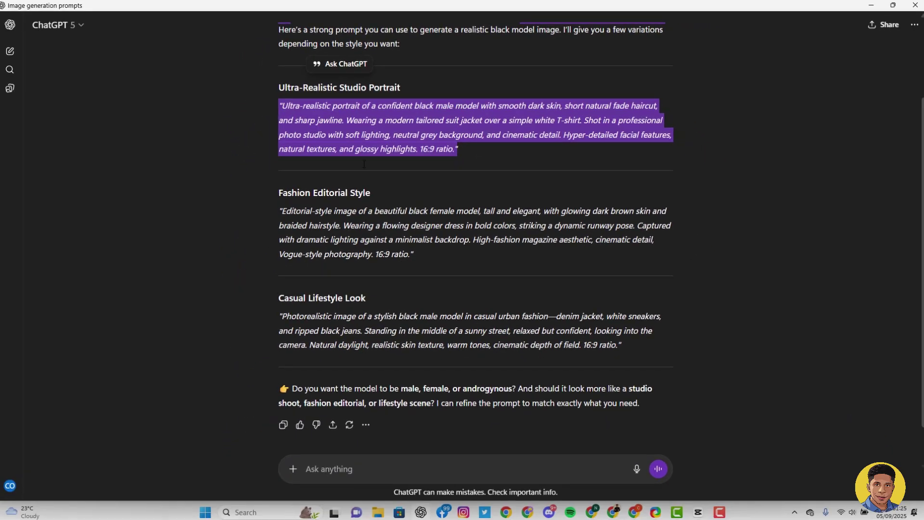
pyautogui.moveTo(417, 259); pyautogui.dragTo(343, 225)
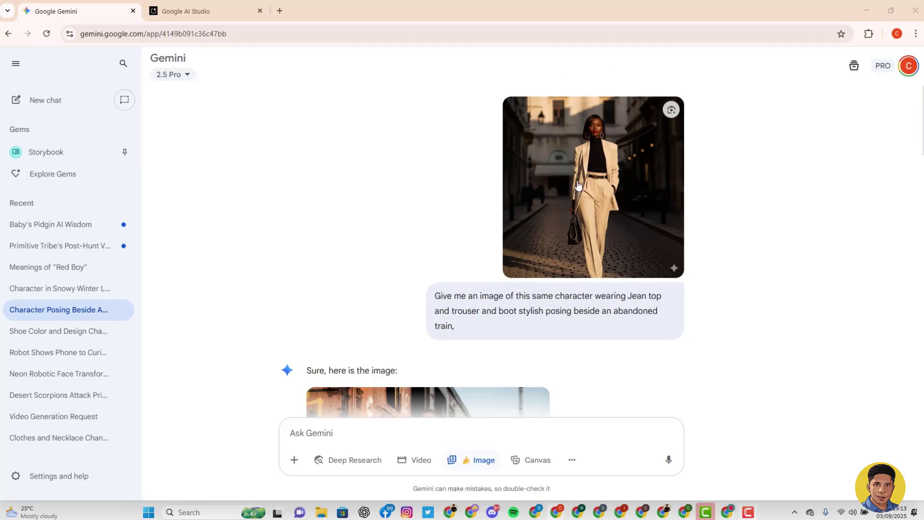
# View the cream-suit reference photo at full size in Gemini's abandoned train chat, and return to the conversation.
pyautogui.scroll(-1, 592, 201)
pyautogui.scroll(1, 599, 223)
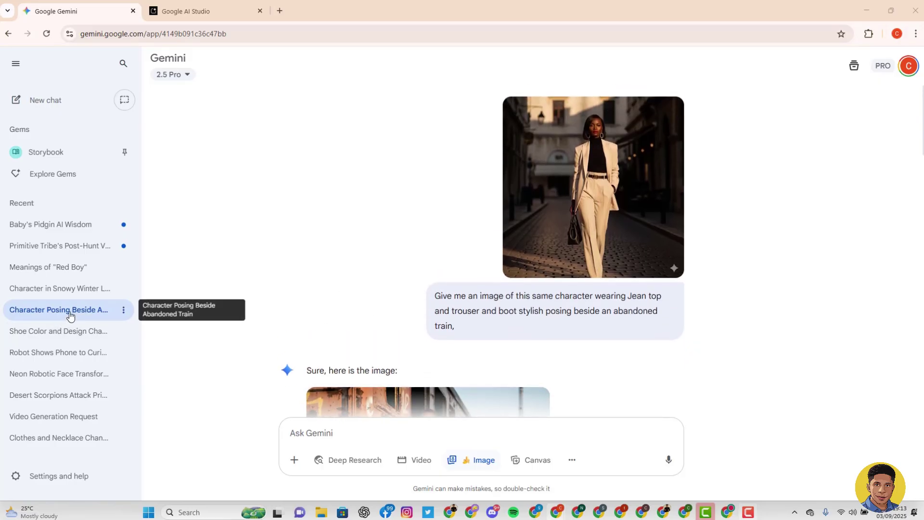
pyautogui.click(563, 193)
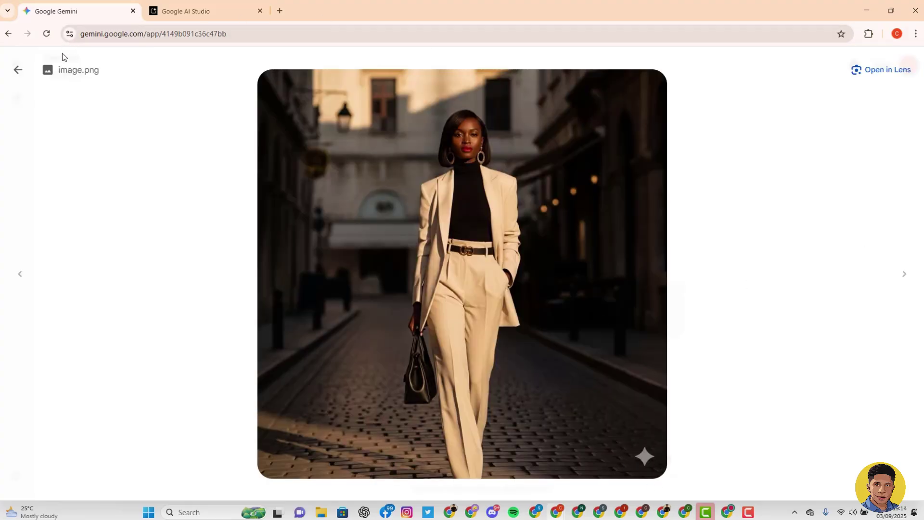
pyautogui.click(17, 69)
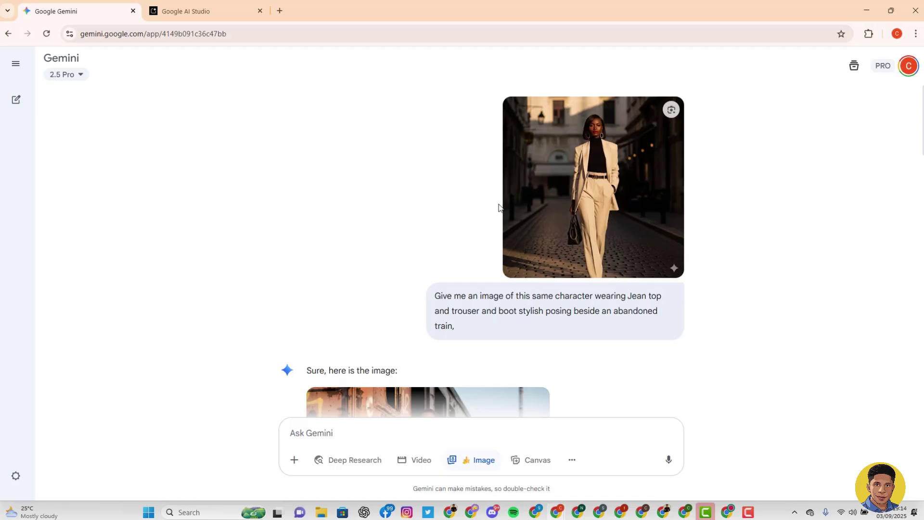
# Compare the generated abandoned train and snowy forest images with the reference photo at the start of the chat.
pyautogui.scroll(-5, 498, 207)
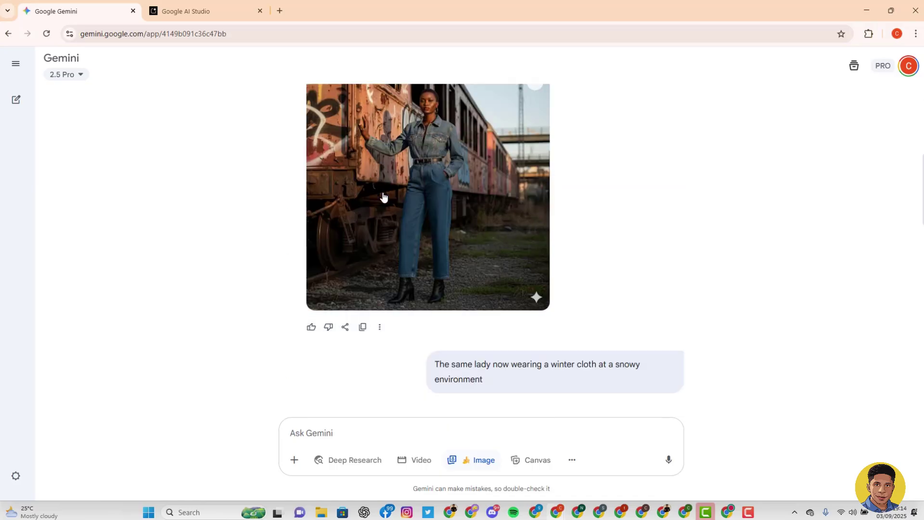
pyautogui.scroll(1, 384, 197)
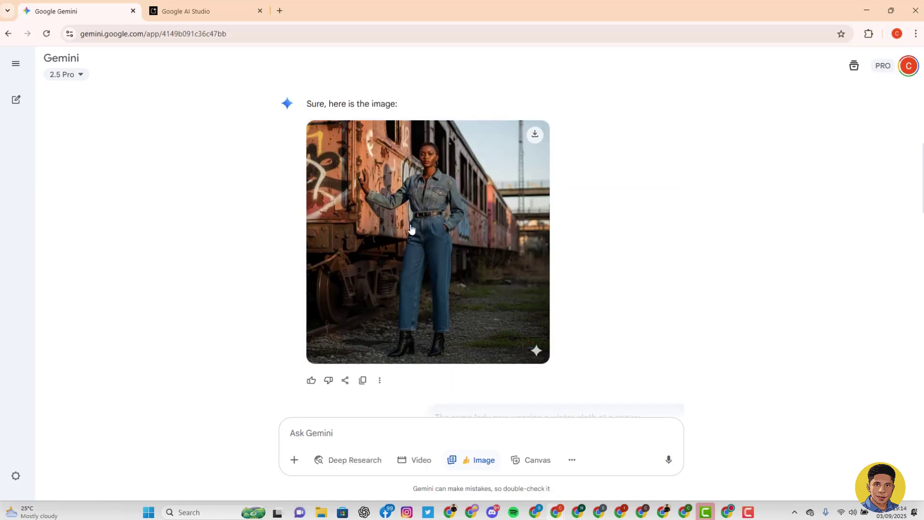
pyautogui.scroll(-3, 386, 189)
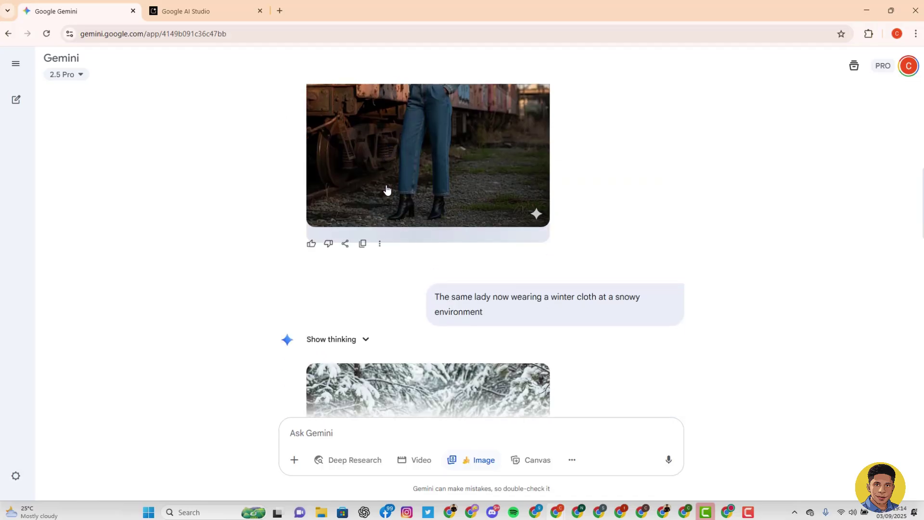
pyautogui.scroll(-2, 387, 189)
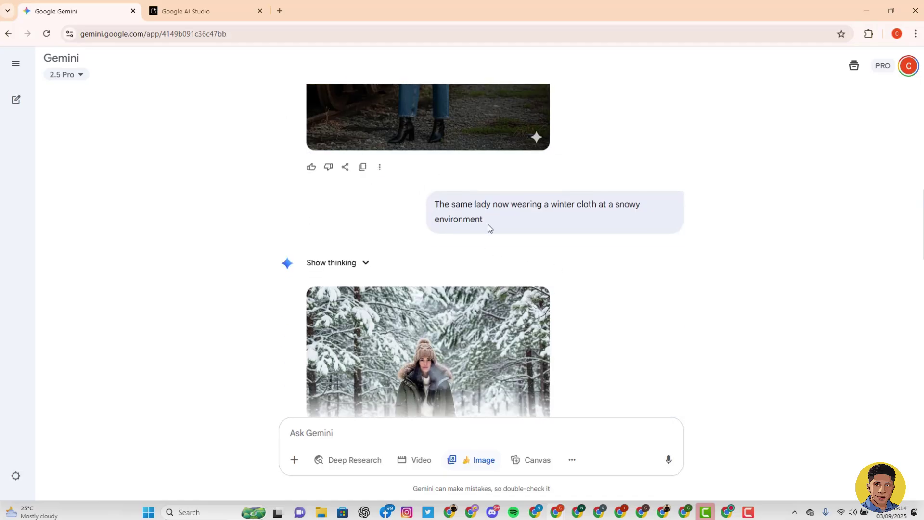
pyautogui.scroll(-3, 483, 232)
pyautogui.scroll(-1, 441, 278)
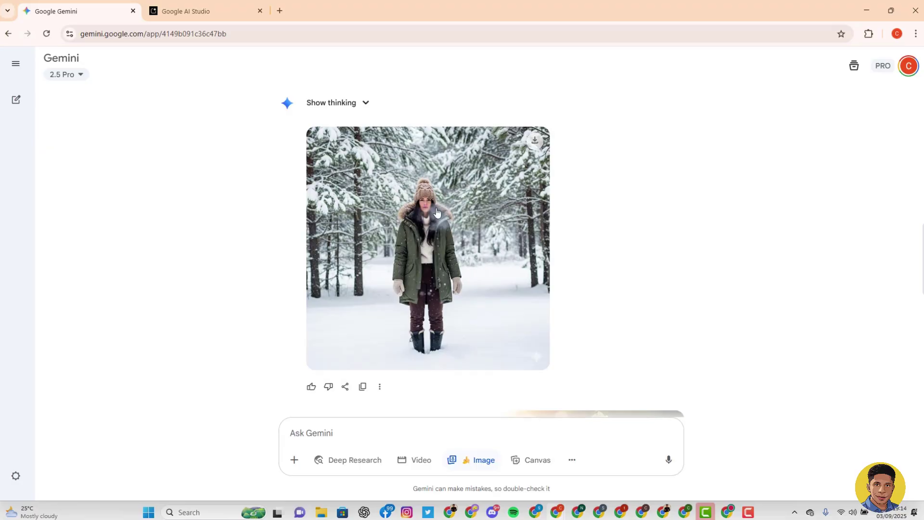
pyautogui.scroll(5, 530, 260)
pyautogui.scroll(7, 525, 260)
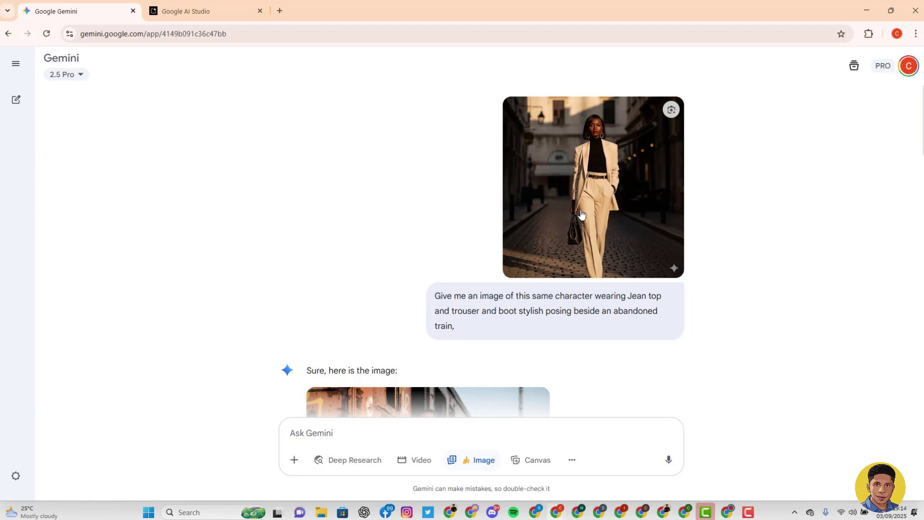
# Read the jean outfit and winter cloth prompts and check each one against its generated image.
pyautogui.scroll(-1, 657, 169)
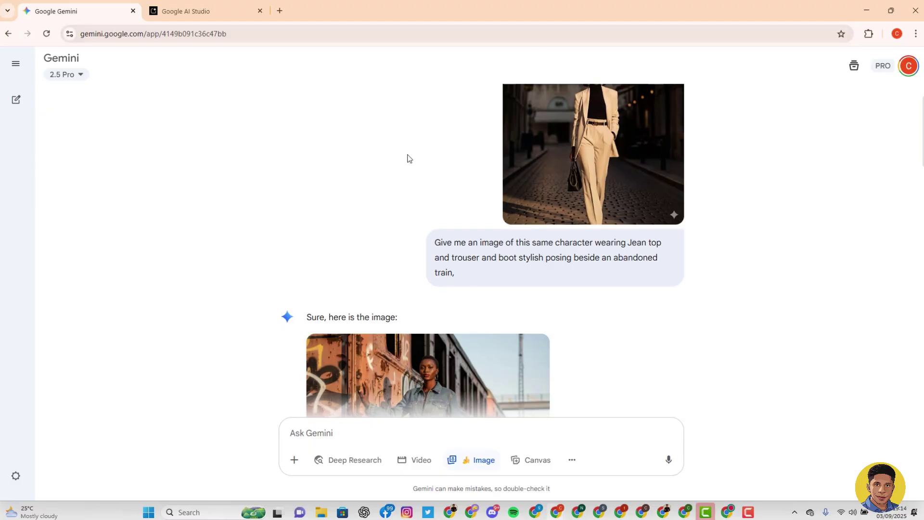
pyautogui.scroll(1, 612, 195)
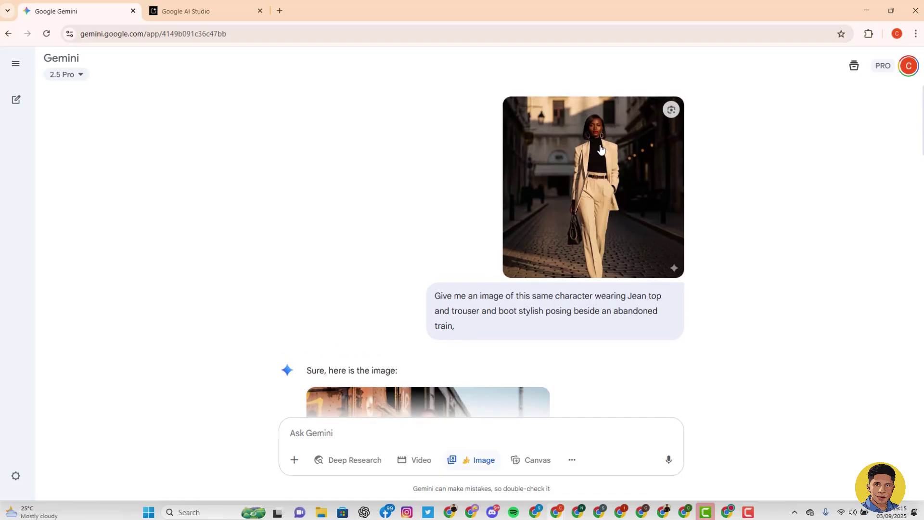
pyautogui.scroll(-3, 484, 320)
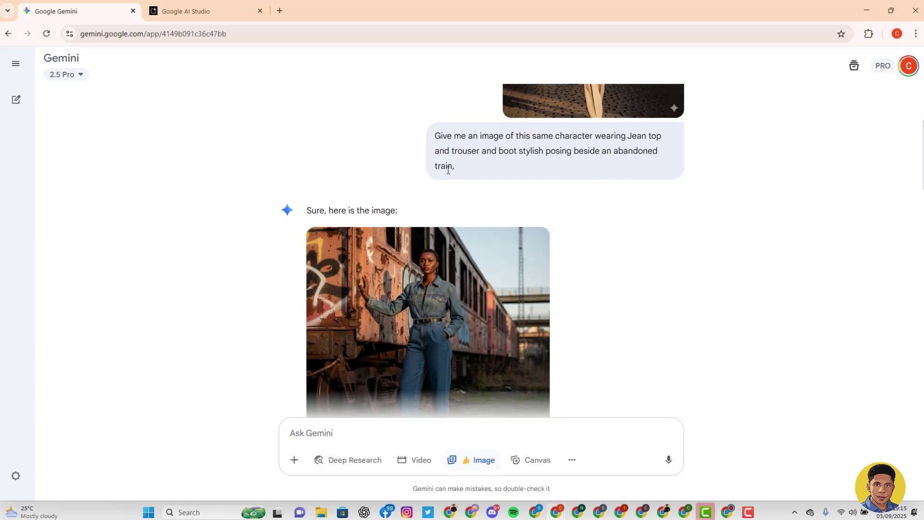
pyautogui.moveTo(476, 169); pyautogui.dragTo(421, 136)
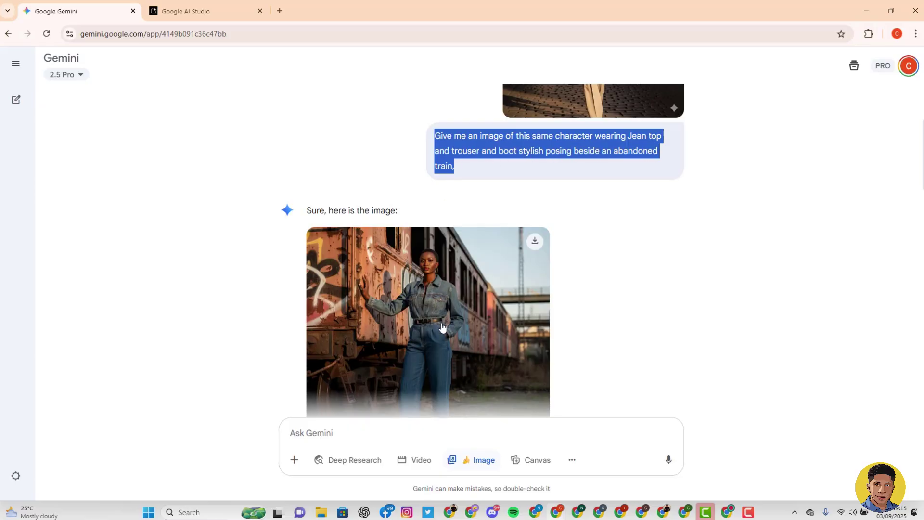
pyautogui.scroll(-1, 423, 289)
pyautogui.scroll(-5, 424, 256)
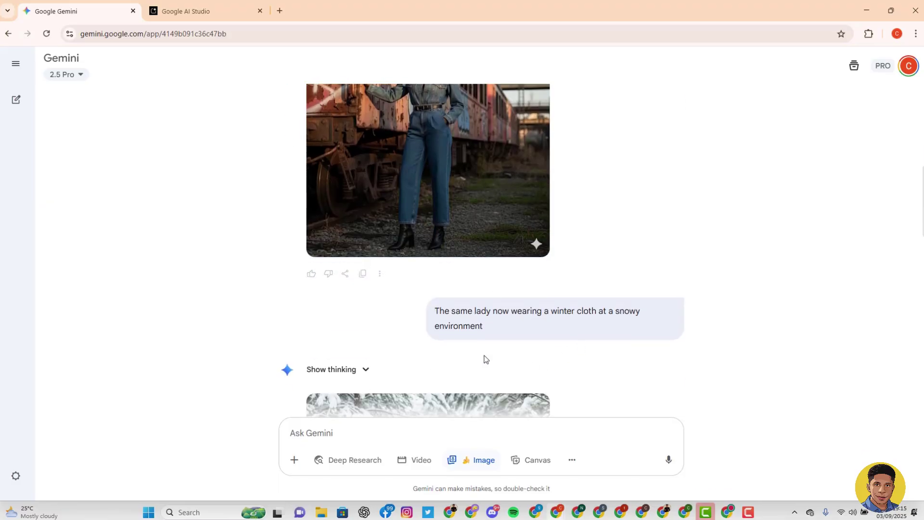
pyautogui.scroll(2, 602, 285)
pyautogui.scroll(-1, 487, 271)
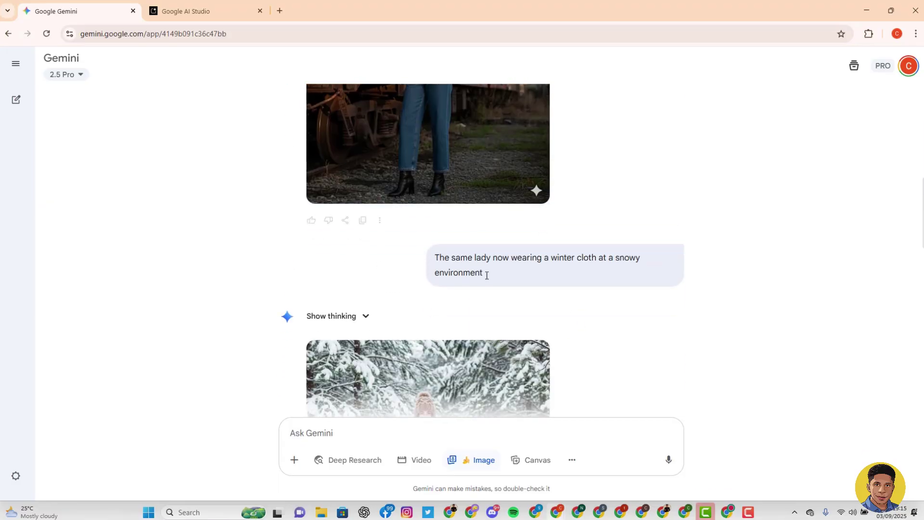
pyautogui.moveTo(503, 285); pyautogui.dragTo(420, 262)
pyautogui.scroll(-8, 426, 255)
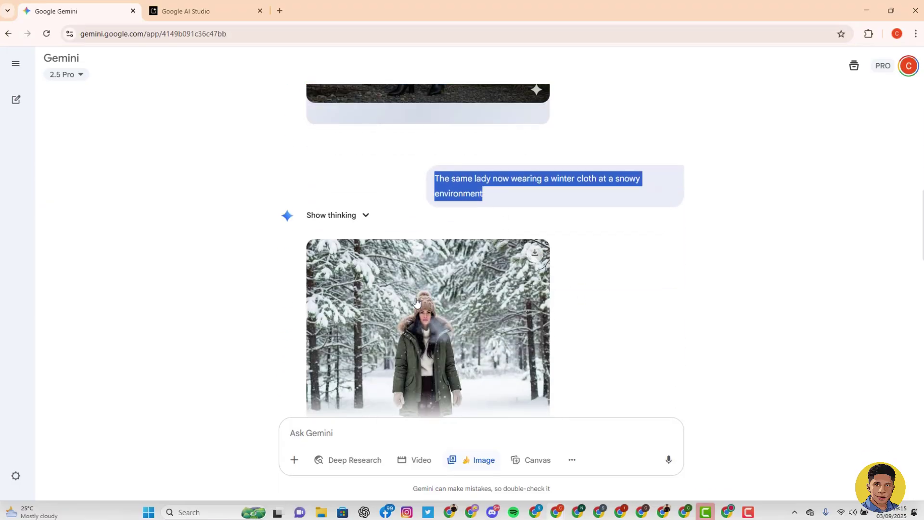
# Examine the yellow-dress reference photo, its snowy chair prompt and the generated image.
pyautogui.scroll(-2, 399, 229)
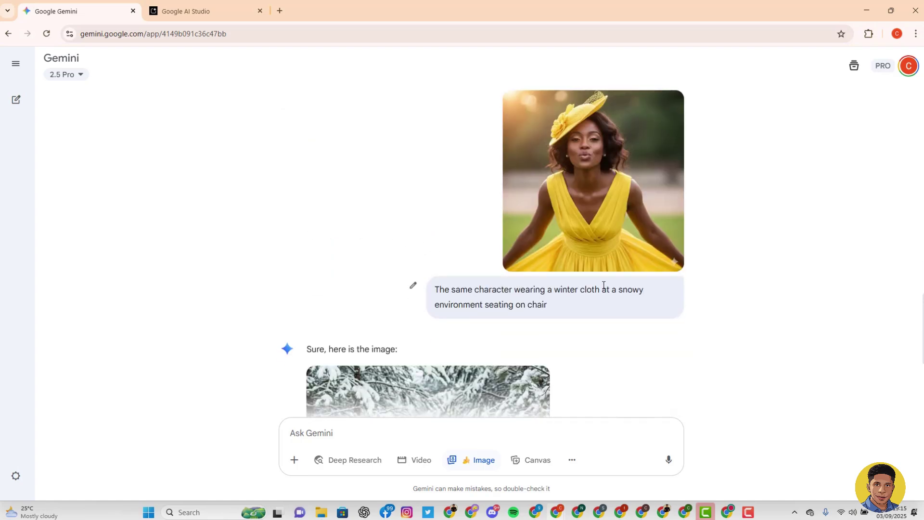
pyautogui.scroll(2, 599, 234)
pyautogui.scroll(-3, 626, 293)
pyautogui.scroll(-3, 582, 225)
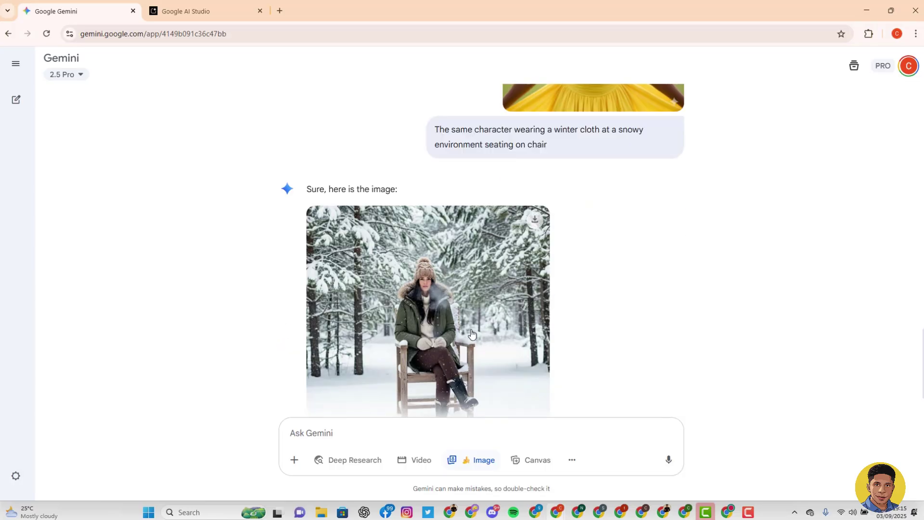
pyautogui.scroll(8, 408, 165)
pyautogui.scroll(-8, 408, 165)
pyautogui.scroll(3, 171, 269)
# Open the recent chat about the character in snowy winter and examine its detailed wooden chair prompt and generated image.
pyautogui.moveTo(46, 102)
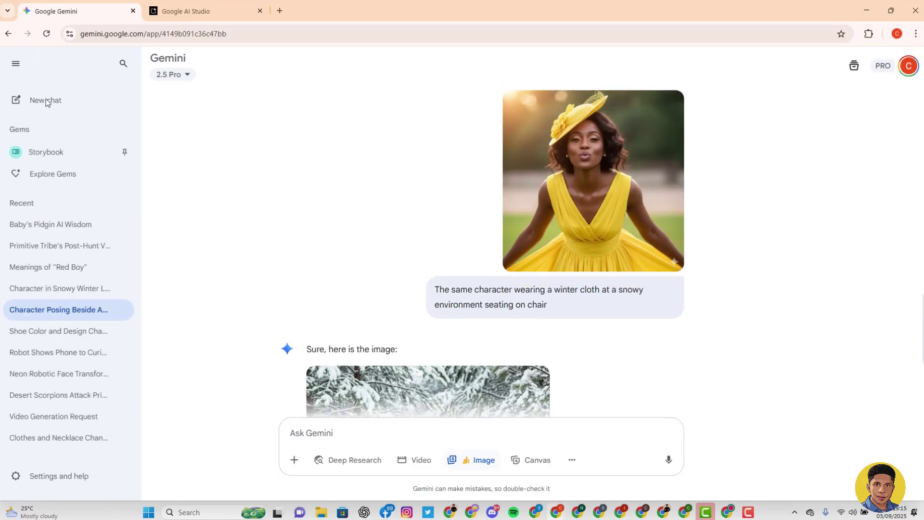
pyautogui.click(63, 290)
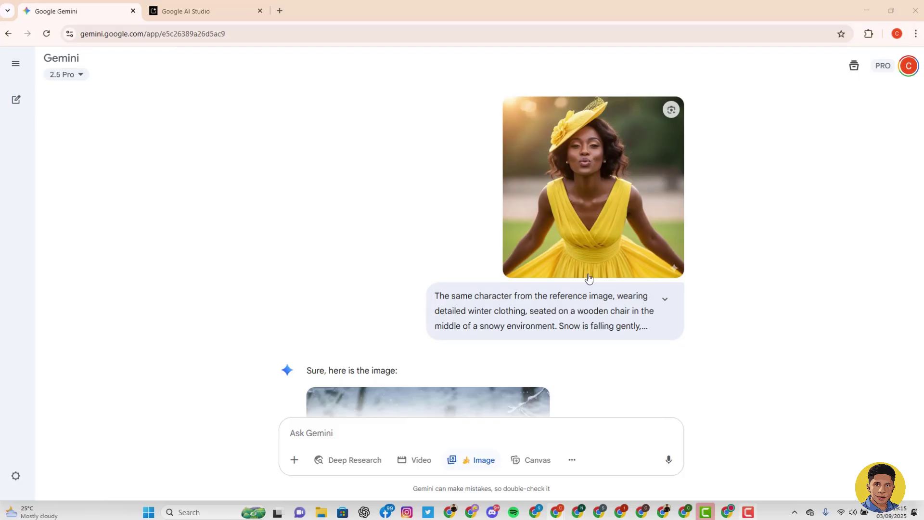
pyautogui.scroll(-5, 536, 227)
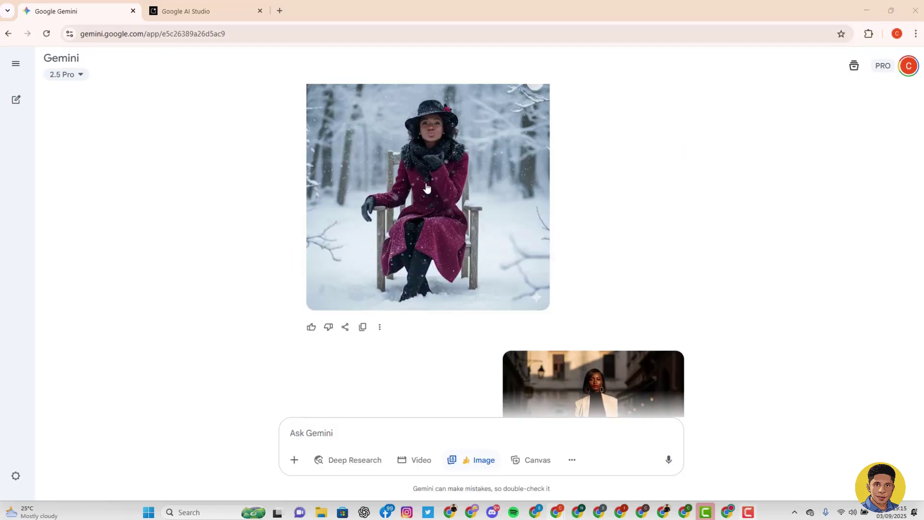
pyautogui.scroll(4, 568, 210)
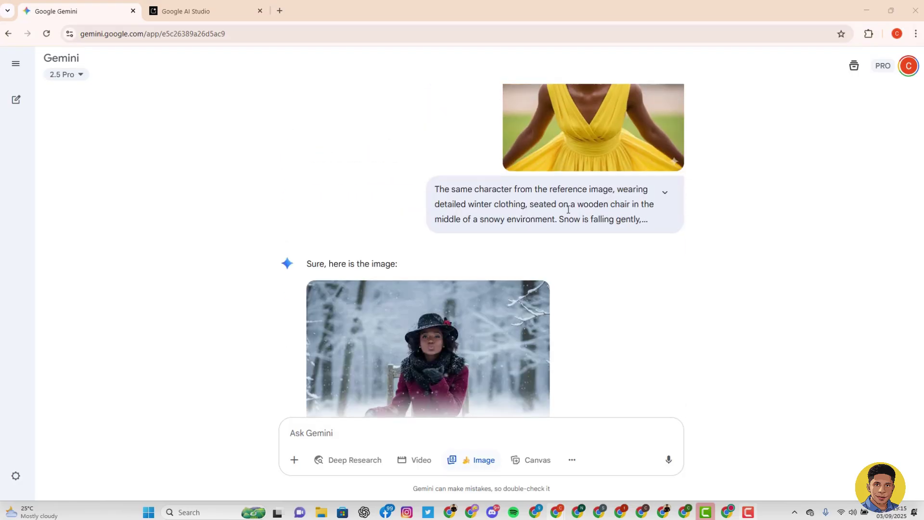
# Compare the woman in the generated snowy wooden chair image with the yellow-dress reference photo and its prompt.
pyautogui.scroll(-2, 536, 212)
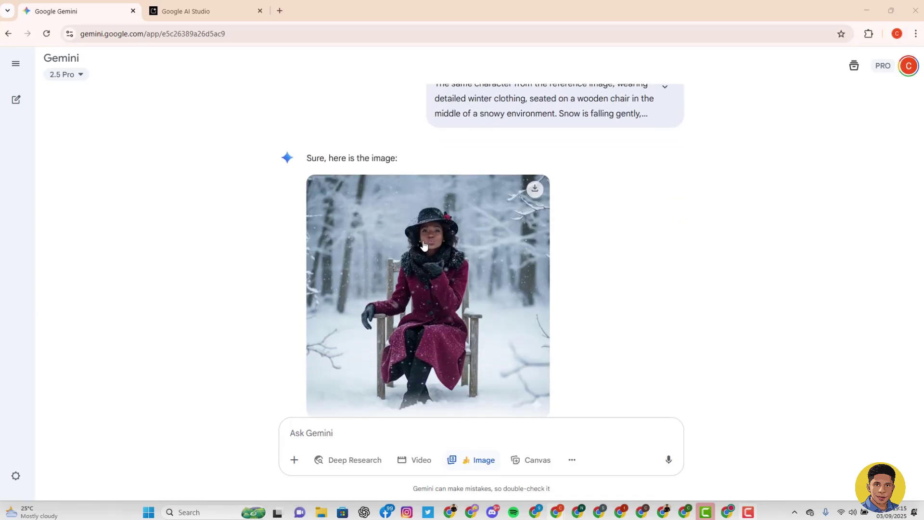
pyautogui.scroll(4, 423, 245)
pyautogui.scroll(-5, 529, 169)
pyautogui.scroll(3, 438, 163)
pyautogui.scroll(-3, 447, 193)
# Examine the beige-suit reference photo, highlight its gym wear jogging prompt and compare both with the generated jogging image.
pyautogui.scroll(-4, 593, 212)
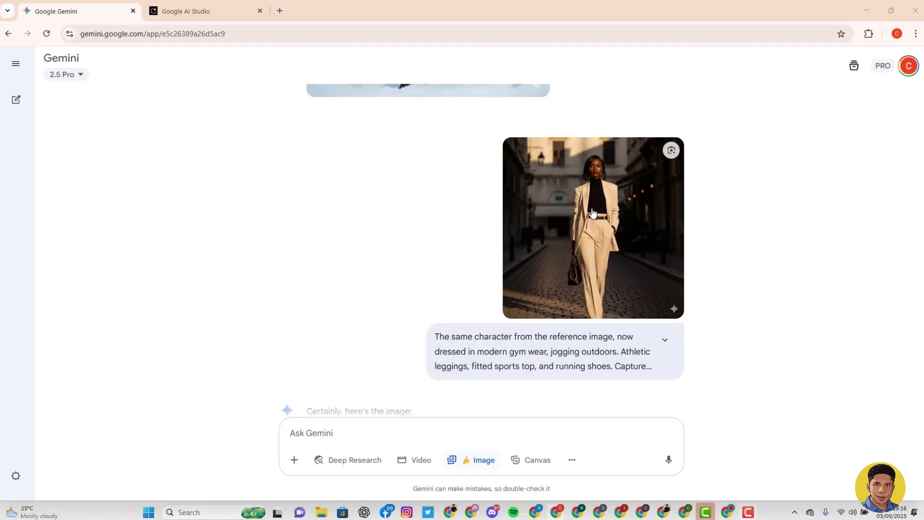
pyautogui.scroll(-1, 637, 232)
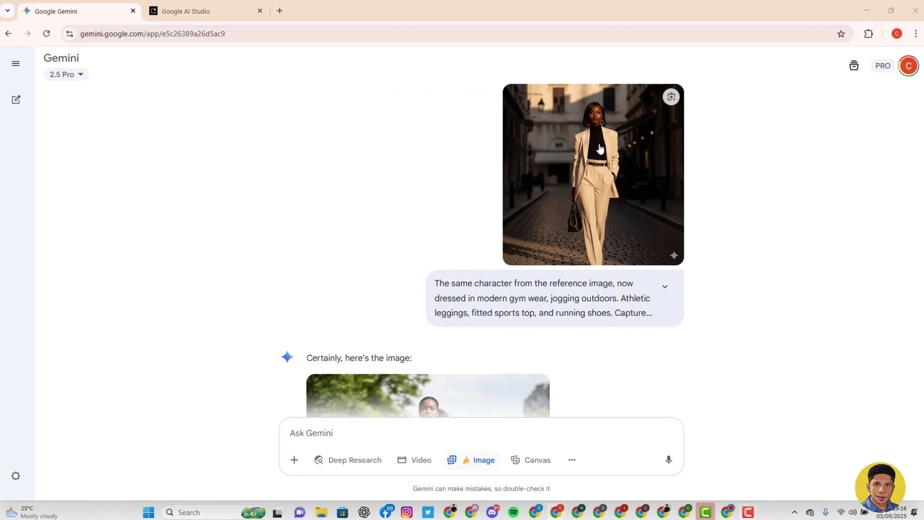
pyautogui.scroll(-5, 607, 207)
pyautogui.scroll(3, 568, 200)
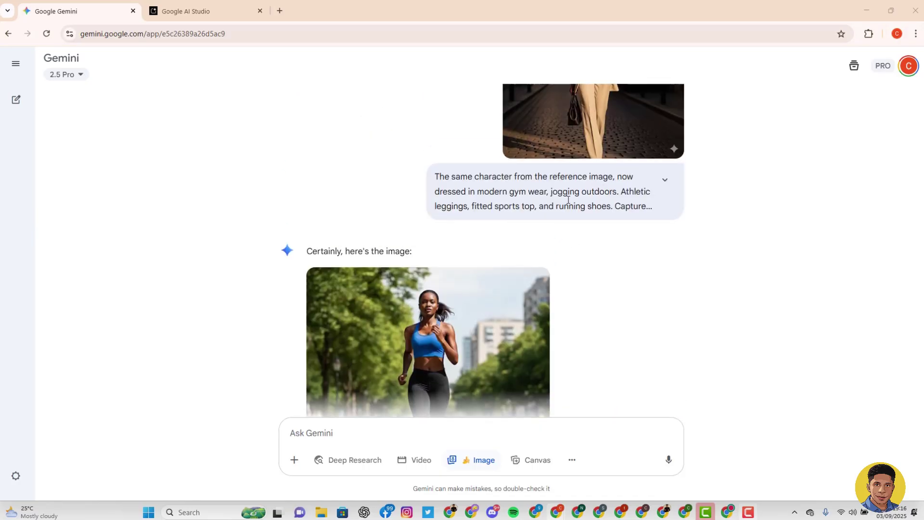
pyautogui.moveTo(654, 213); pyautogui.dragTo(427, 170)
pyautogui.click(370, 193)
pyautogui.scroll(-3, 413, 272)
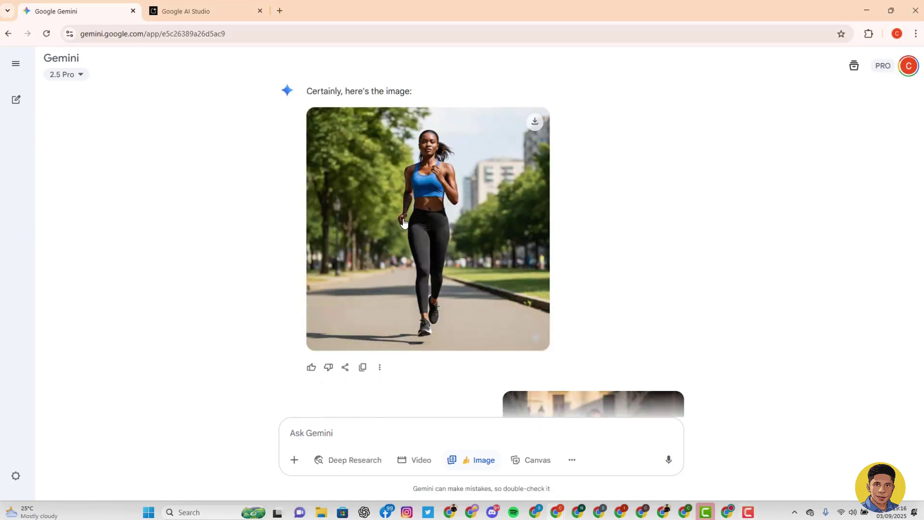
pyautogui.scroll(8, 495, 243)
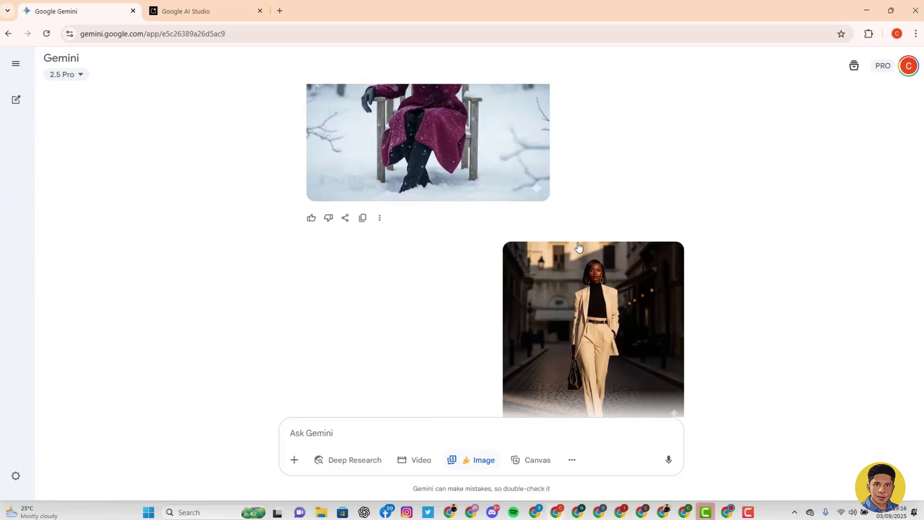
pyautogui.scroll(-5, 474, 267)
pyautogui.scroll(-2, 474, 267)
pyautogui.scroll(-4, 492, 242)
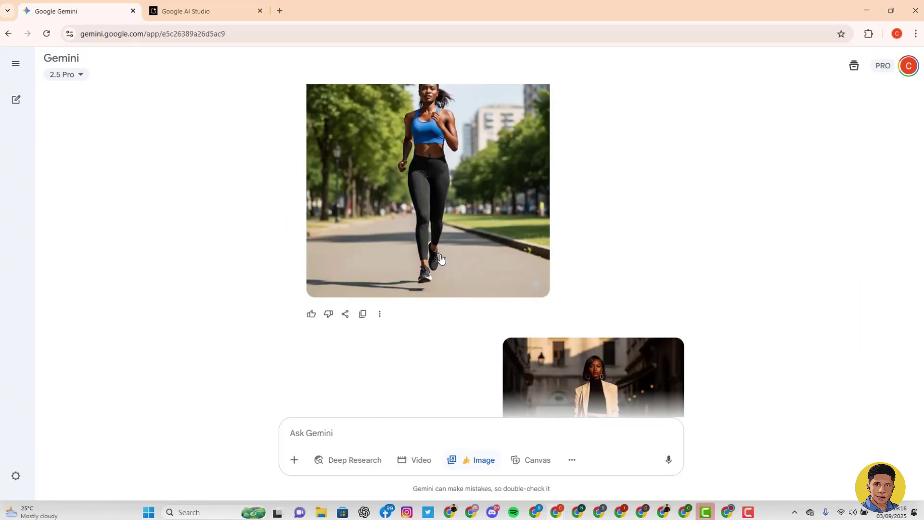
# Read the stylish tennis wear prompt and compare the generated tennis court image with its reference photo.
pyautogui.scroll(-8, 492, 242)
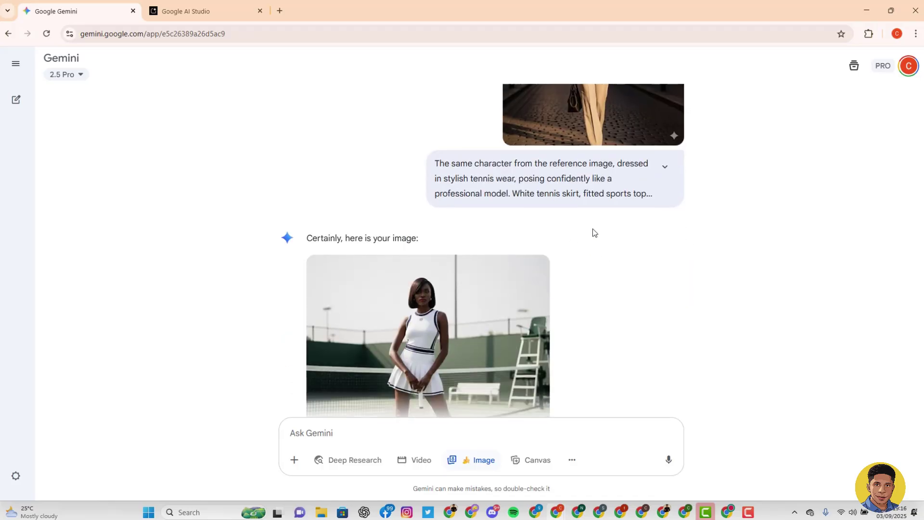
pyautogui.scroll(5, 609, 222)
pyautogui.scroll(-5, 573, 214)
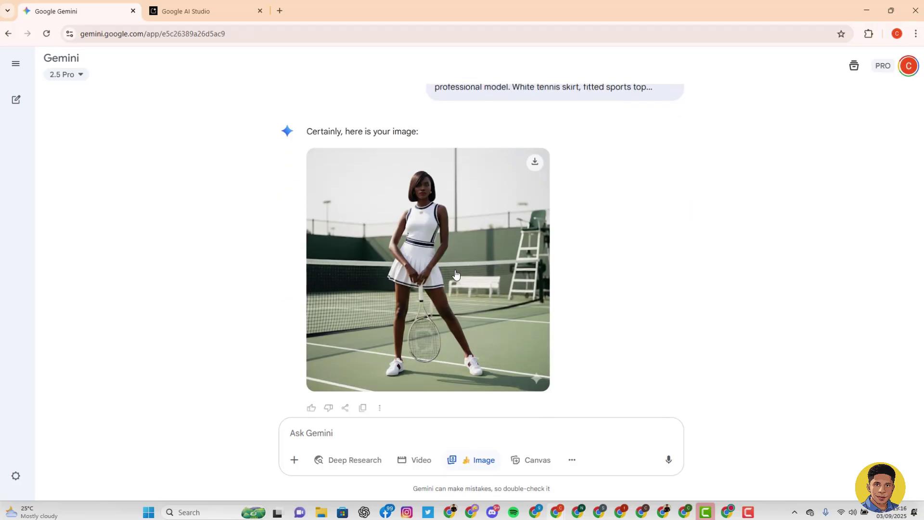
pyautogui.scroll(1, 428, 287)
pyautogui.scroll(-1, 433, 291)
pyautogui.scroll(-1, 435, 279)
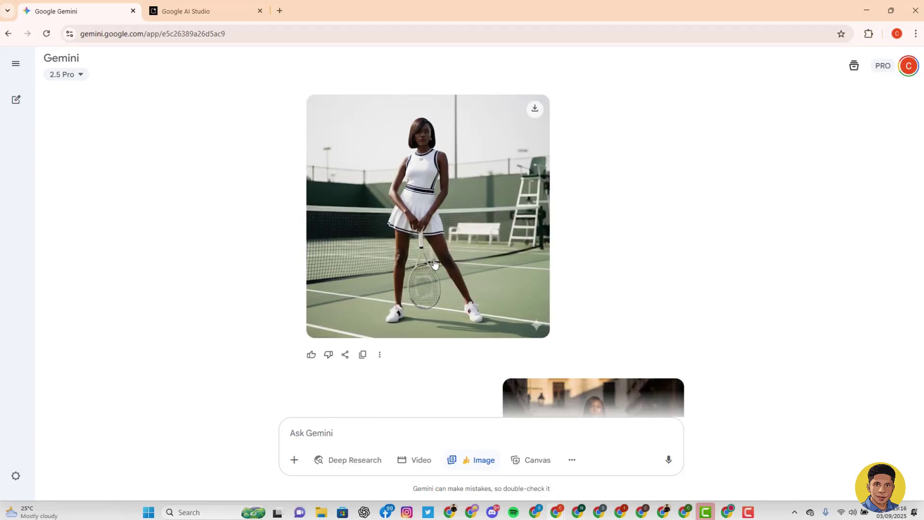
pyautogui.scroll(-5, 442, 259)
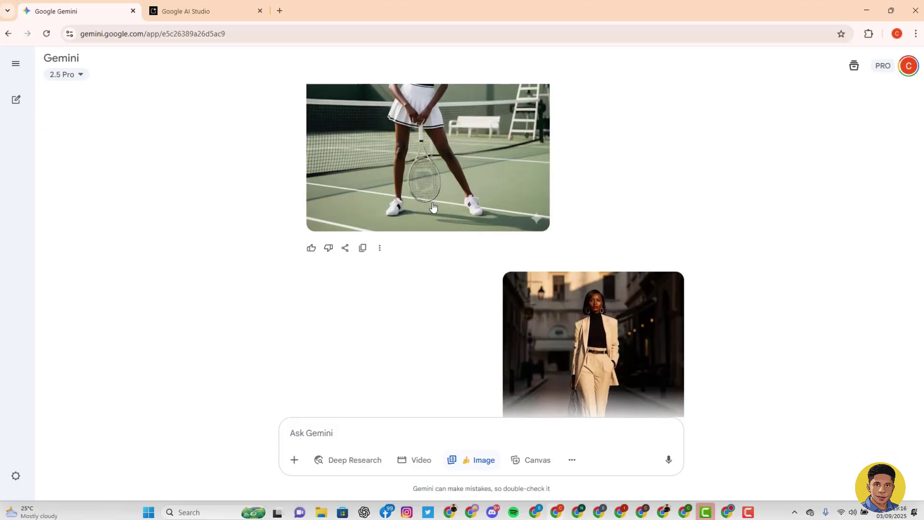
pyautogui.scroll(3, 578, 249)
# Read the glamorous evening gown prompt and compare the generated dinner table image with the reference photo and earlier results.
pyautogui.scroll(-4, 580, 263)
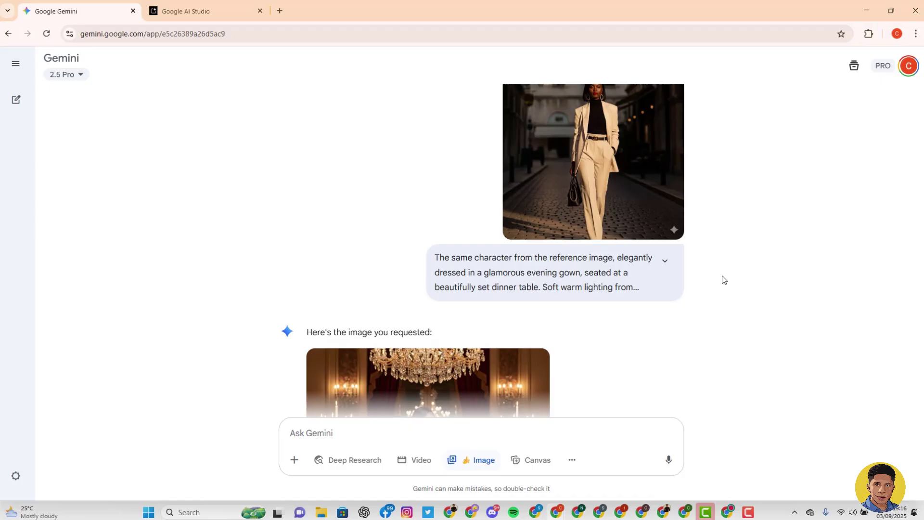
pyautogui.scroll(-4, 510, 239)
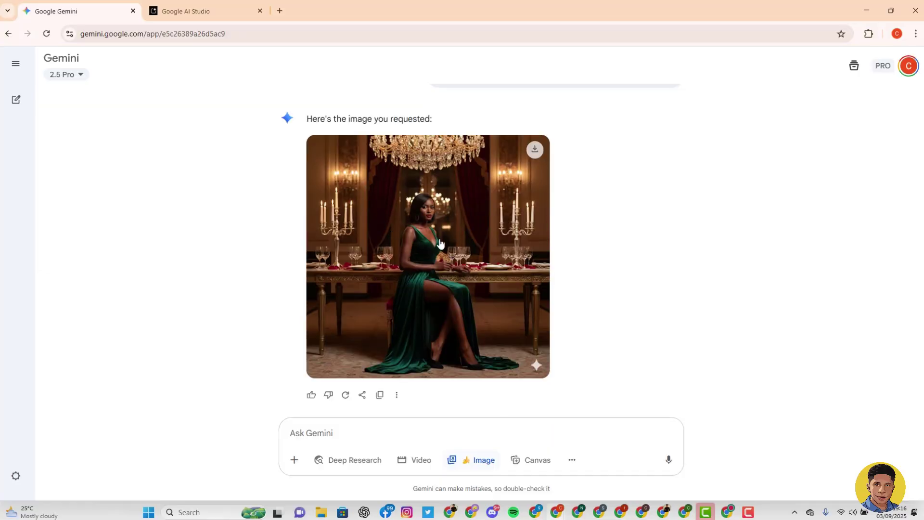
pyautogui.scroll(3, 593, 223)
pyautogui.scroll(-3, 593, 223)
pyautogui.scroll(2, 424, 276)
pyautogui.scroll(-2, 414, 294)
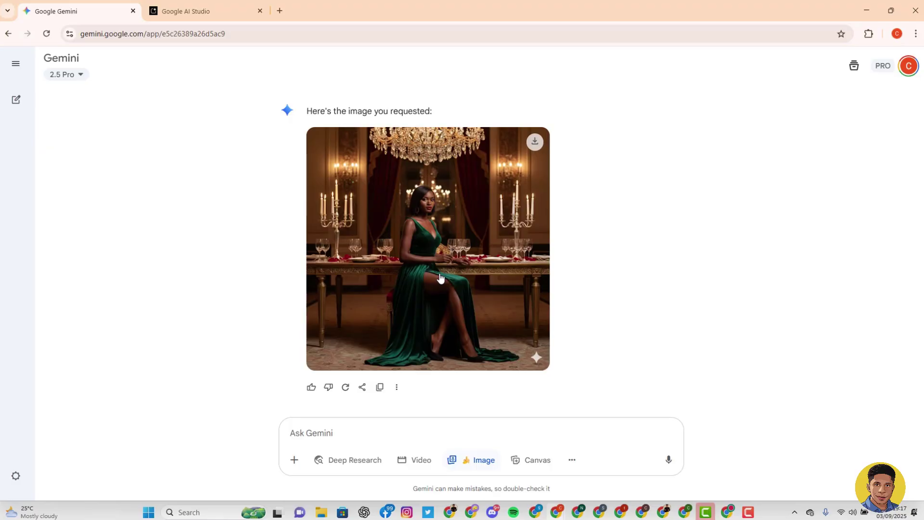
pyautogui.scroll(15, 440, 278)
pyautogui.scroll(-10, 460, 218)
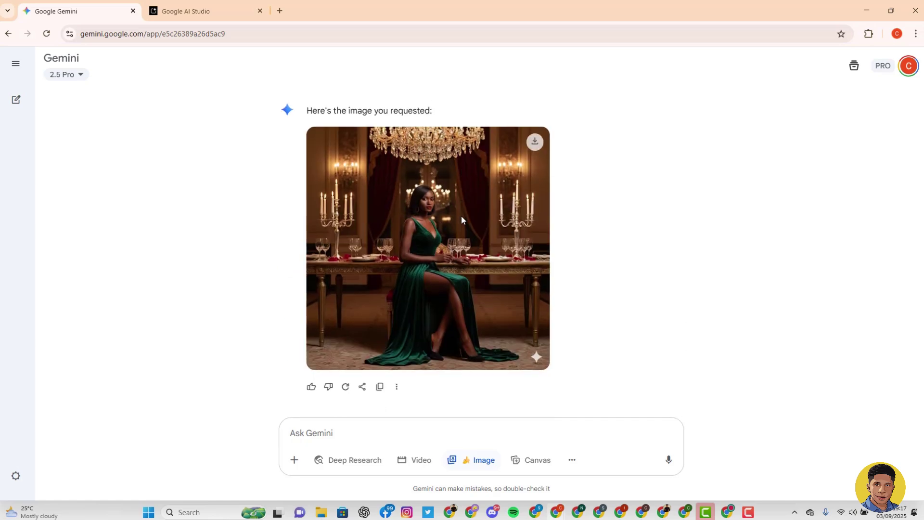
pyautogui.scroll(1, 481, 260)
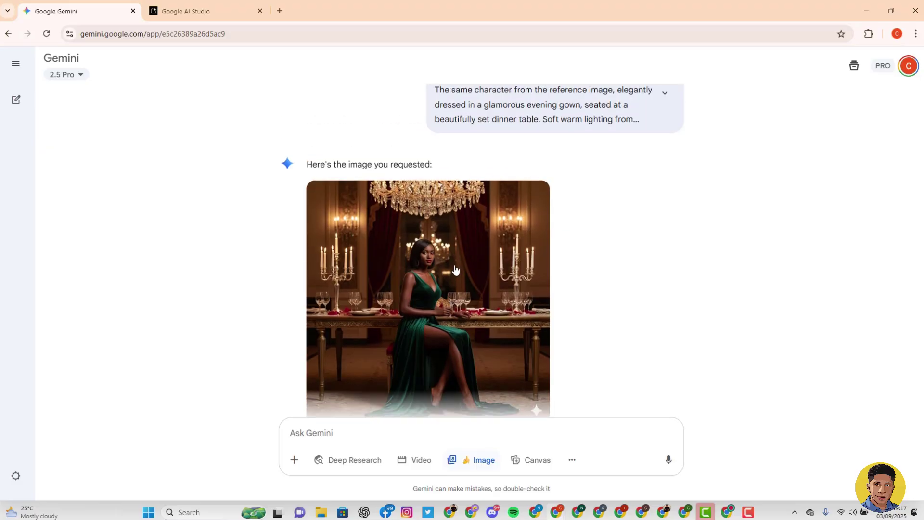
pyautogui.scroll(-1, 415, 307)
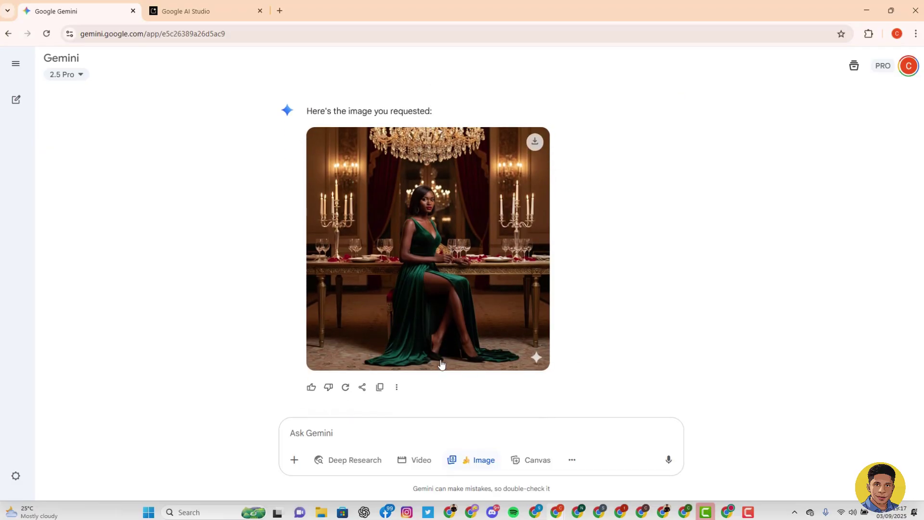
# Highlight "16:9 ratio" in ChatGPT's studio portrait prompt and submit an ultra-realistic black female model portrait prompt with 16:9 ratio in Gemini.
pyautogui.moveTo(440, 284)
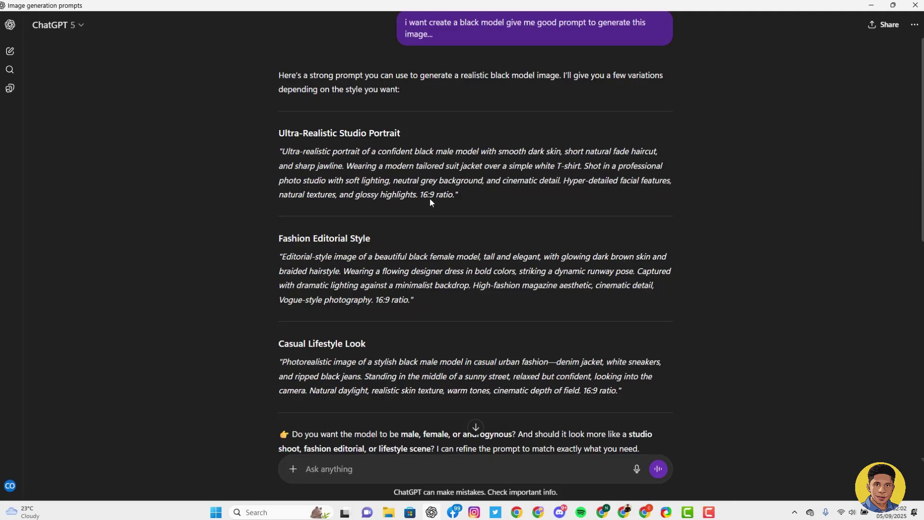
pyautogui.moveTo(421, 195); pyautogui.dragTo(456, 203)
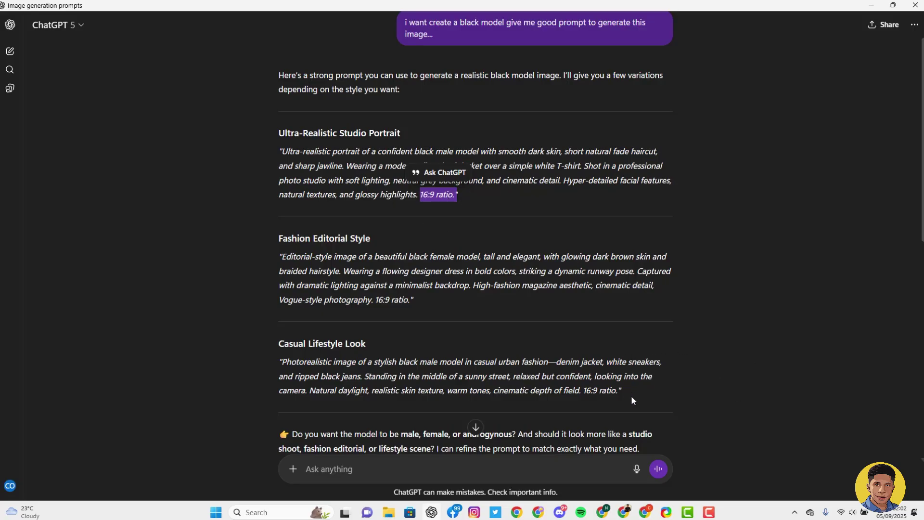
pyautogui.hotkey('alt', 'Tab')
pyautogui.write('"Ultra-realistic portrait of a confident black female model with smooth dark skin and natural afro-textured hair styled neatly back. She is wearing a sharp, tailored black suit with a crisp white shirt underneath, minimal jewelry, and bold yet elegant makeup. Captured in a modern studio setting with soft cinematic lighting that highlights her facial features and the texture of the fabric. The pose is powerful yet graceful—hands in pockets, shoulders squared, direct gaze into the camera. Fashion editorial aesthetic, Vogue magazine style, high detail, 16:9 ratio."')
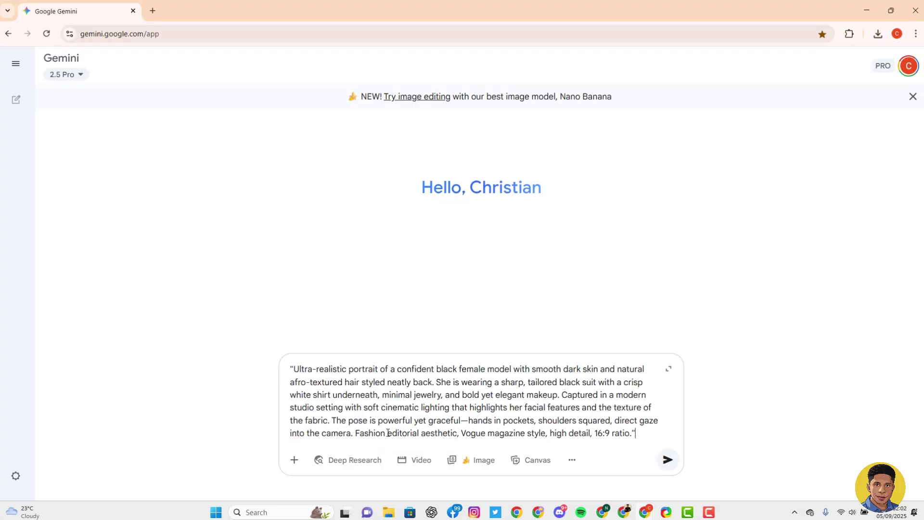
pyautogui.click(667, 459)
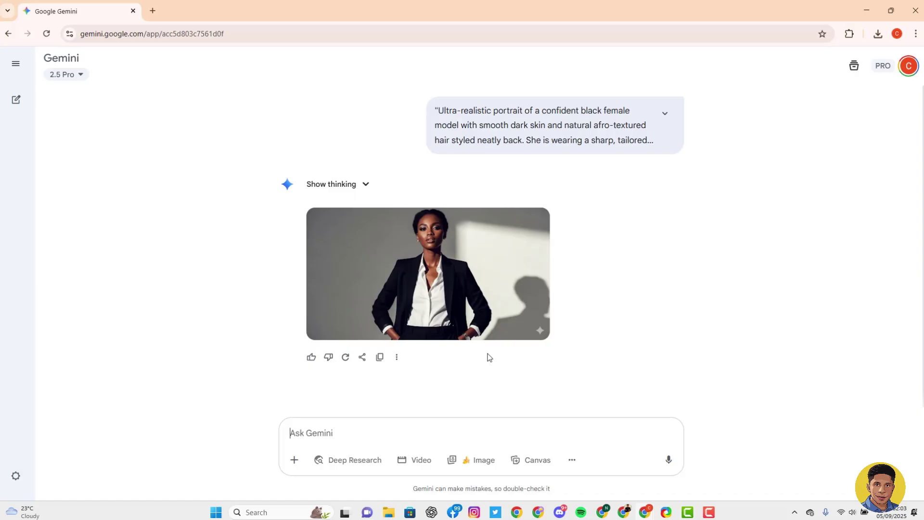
# Review the square tennis and evening gown images in the earlier reference-photo chat.
pyautogui.moveTo(512, 259)
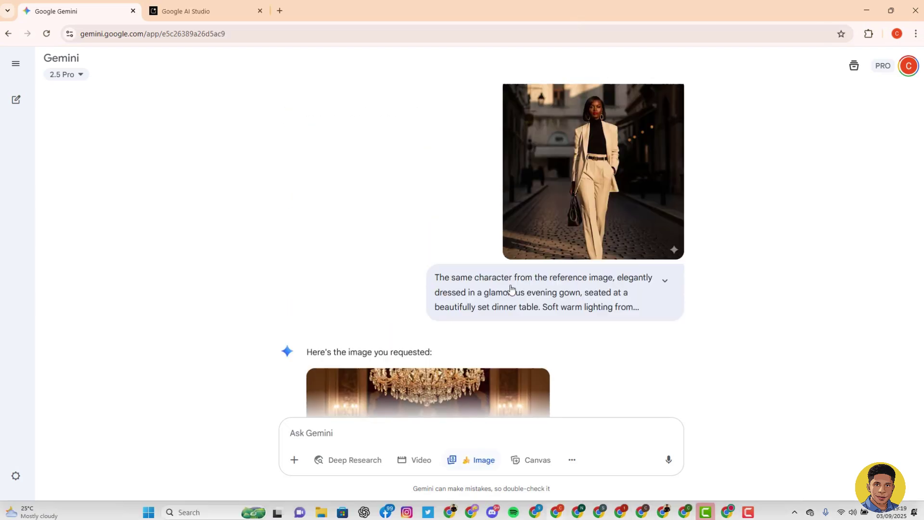
pyautogui.scroll(-15, 509, 291)
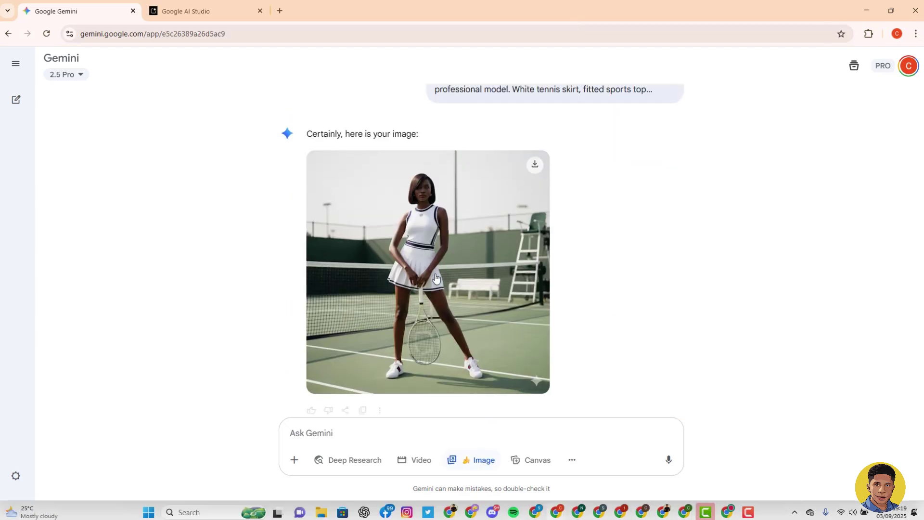
pyautogui.scroll(-10, 471, 273)
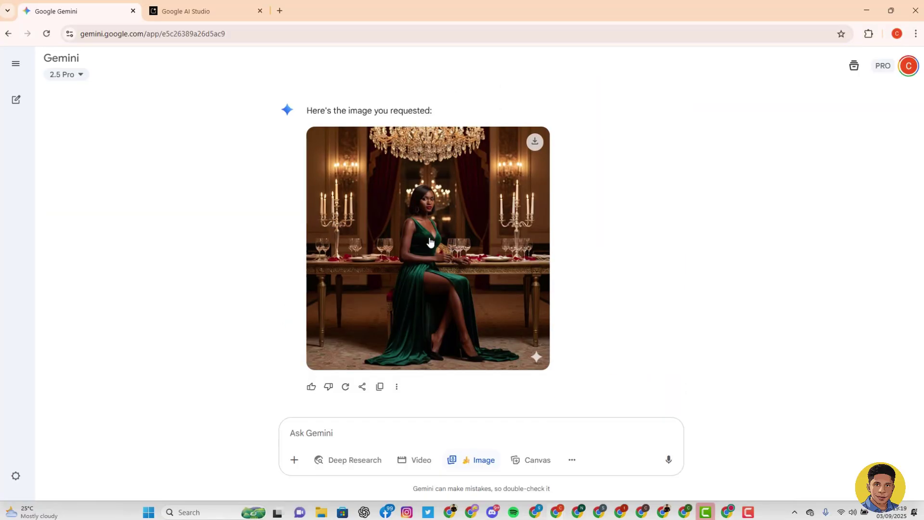
# Switch to Canva and choose the Whole Page size in Magic Expand for the page 1 image of the woman in red.
pyautogui.moveTo(483, 253)
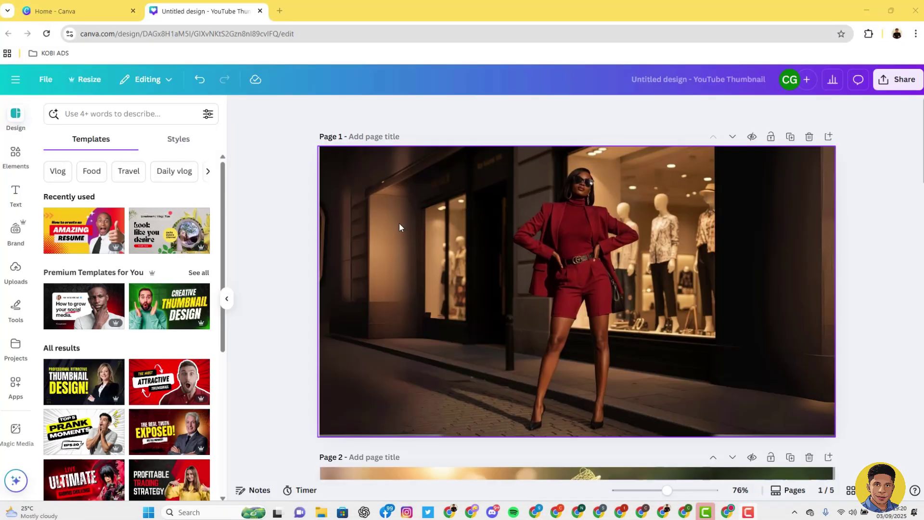
pyautogui.click(447, 201)
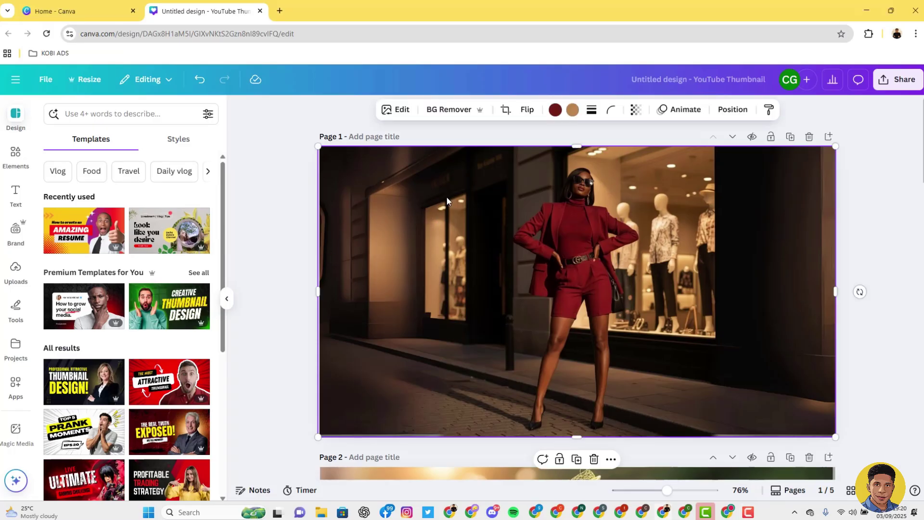
pyautogui.click(401, 112)
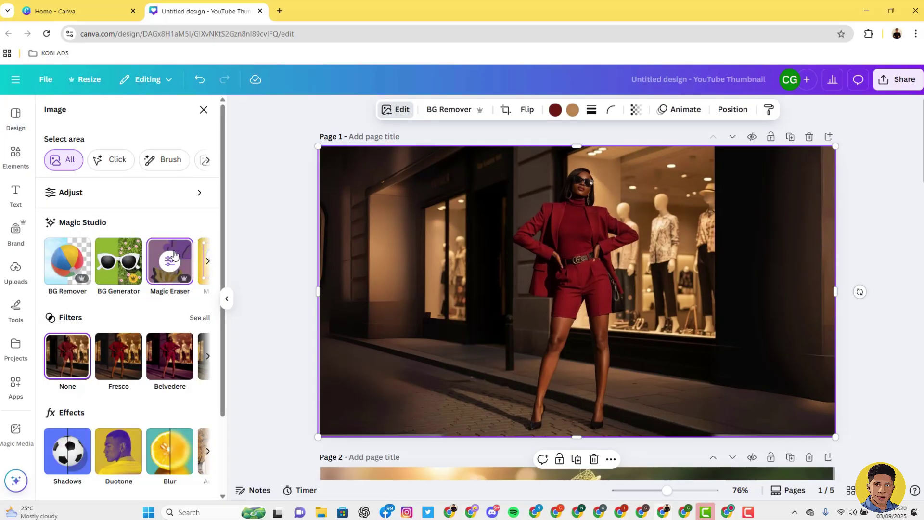
pyautogui.click(208, 261)
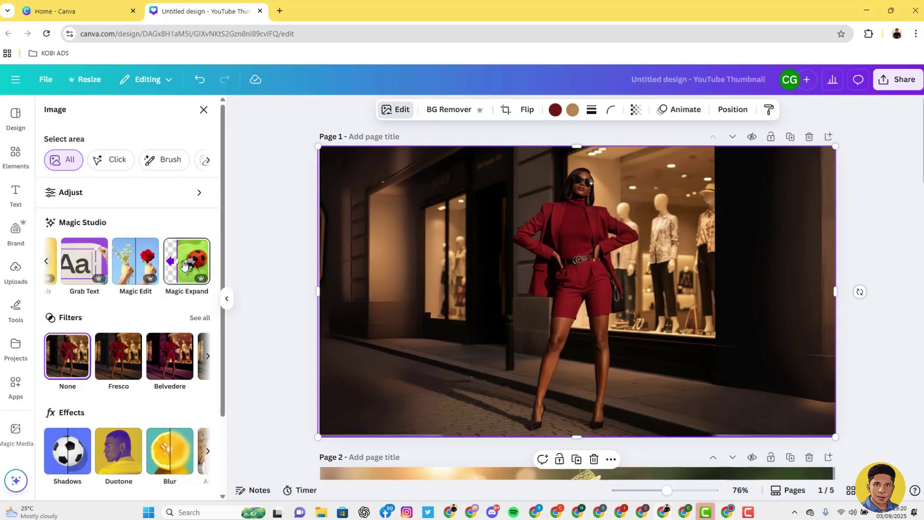
pyautogui.click(184, 264)
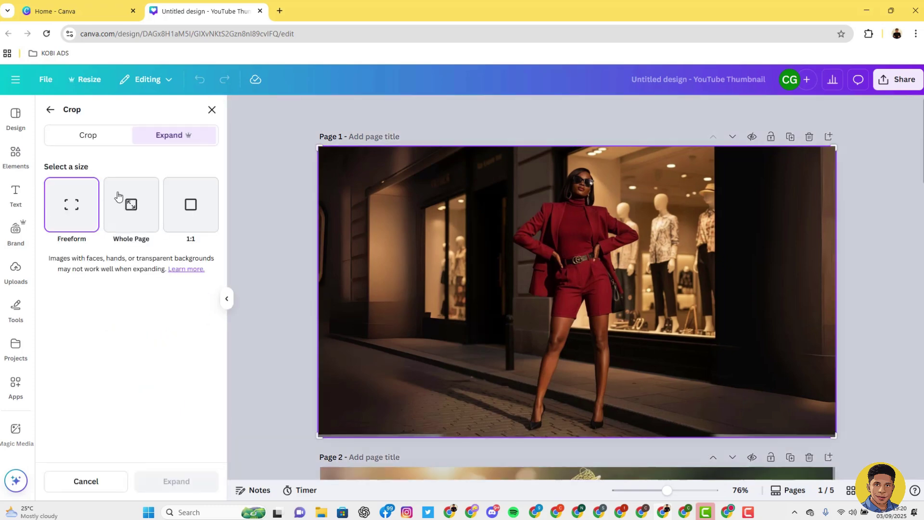
pyautogui.click(127, 214)
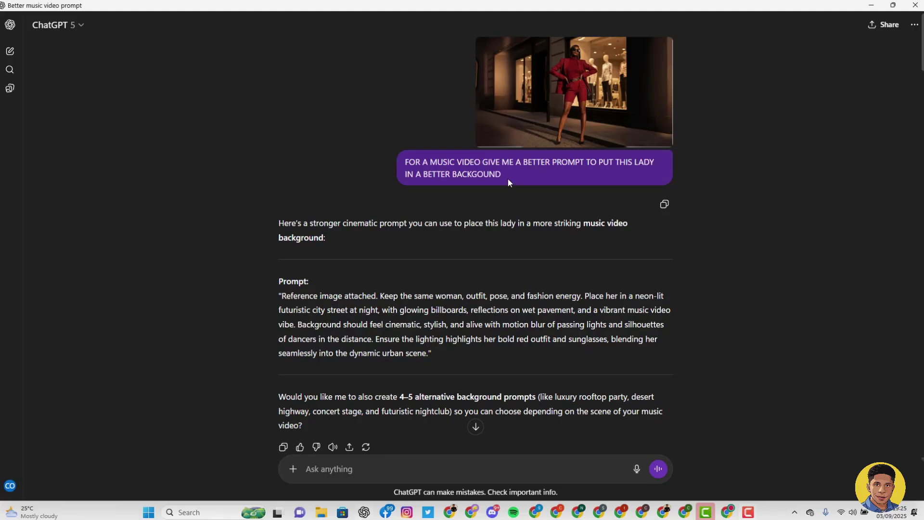
# Switch to ChatGPT and examine the music video background request, its neon-lit city prompt and the Nigerian song follow-up.
pyautogui.moveTo(453, 164); pyautogui.dragTo(411, 158)
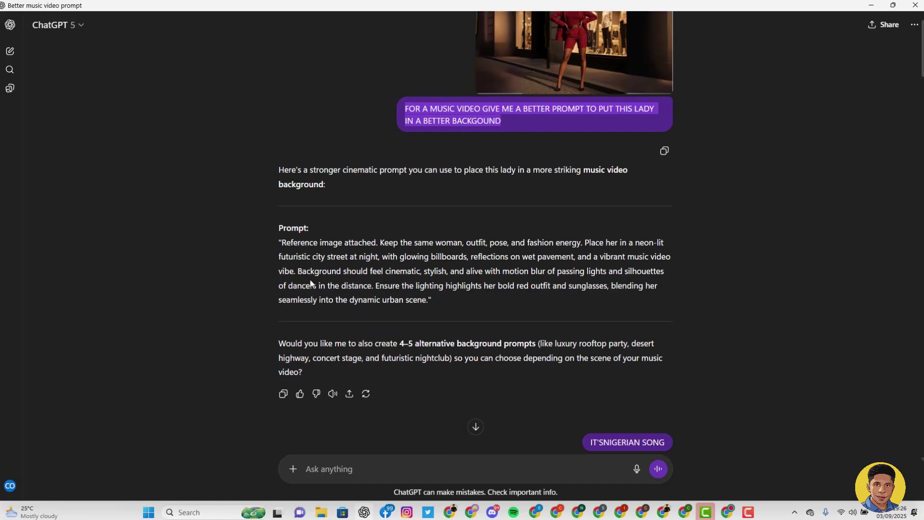
pyautogui.moveTo(439, 306); pyautogui.dragTo(257, 247)
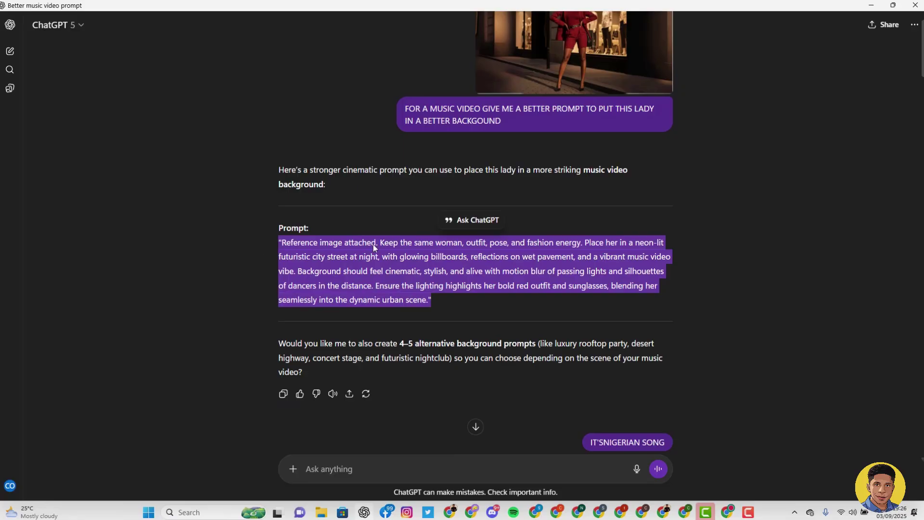
pyautogui.scroll(-2, 400, 284)
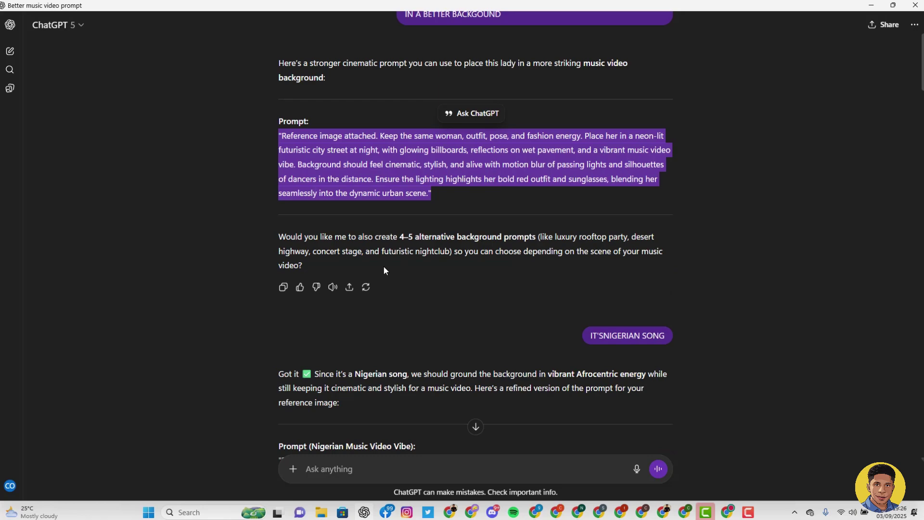
pyautogui.scroll(-2, 586, 205)
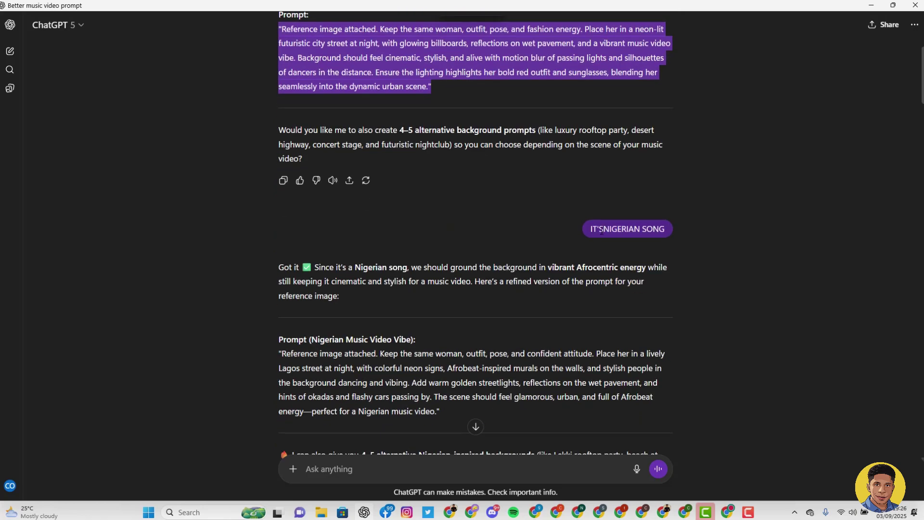
pyautogui.click(648, 229)
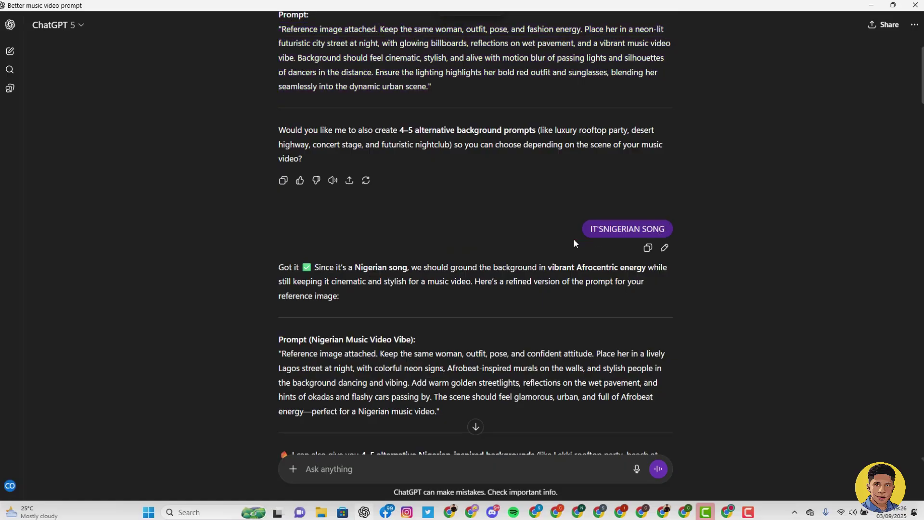
# Copy the full Nigerian Music Video Vibe prompt and highlight its opening sentence "Reference image attached.".
pyautogui.scroll(-2, 278, 316)
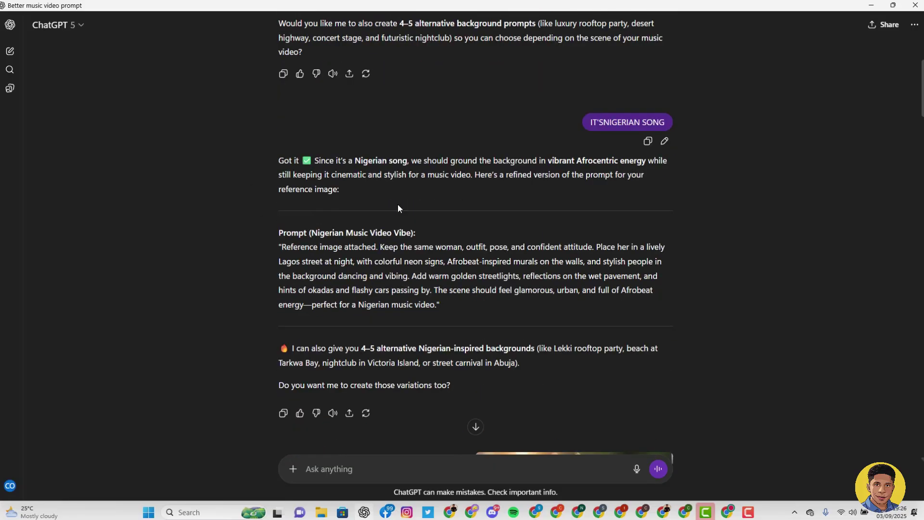
pyautogui.moveTo(284, 231); pyautogui.dragTo(408, 234)
pyautogui.moveTo(442, 307); pyautogui.dragTo(264, 243)
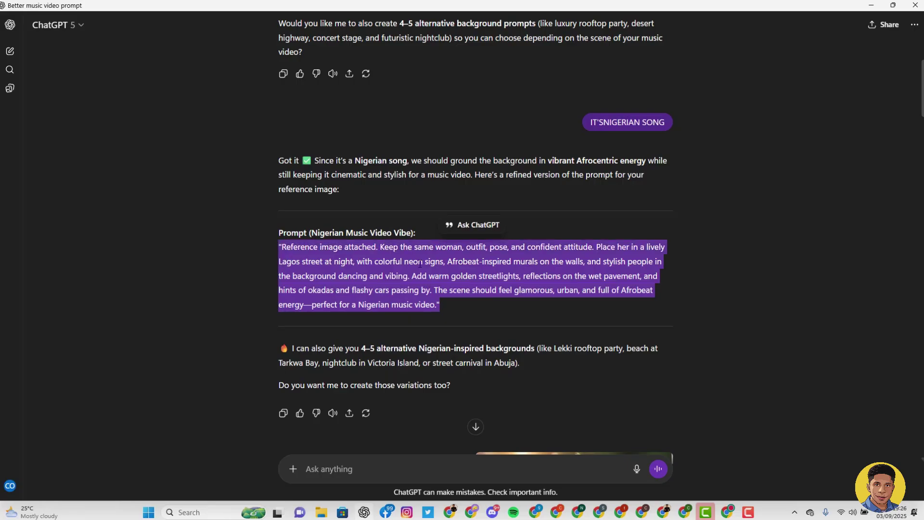
pyautogui.rightClick(407, 265)
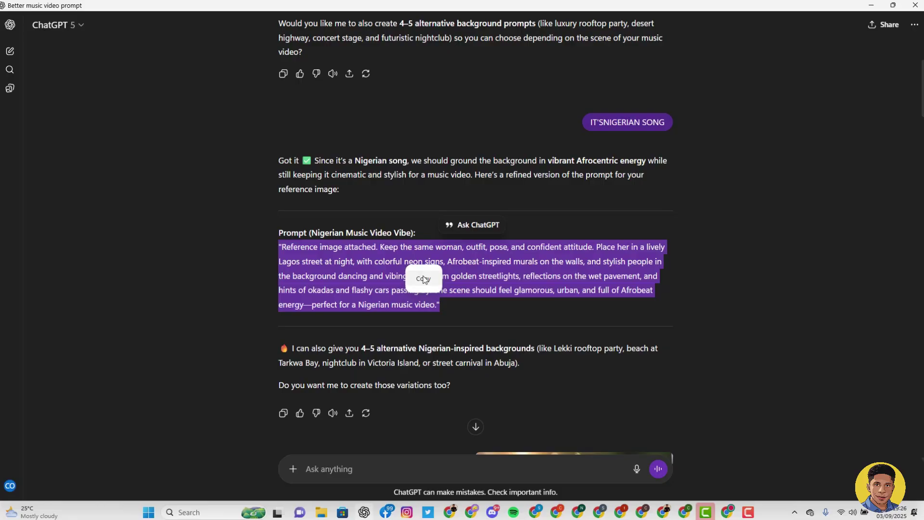
pyautogui.click(424, 279)
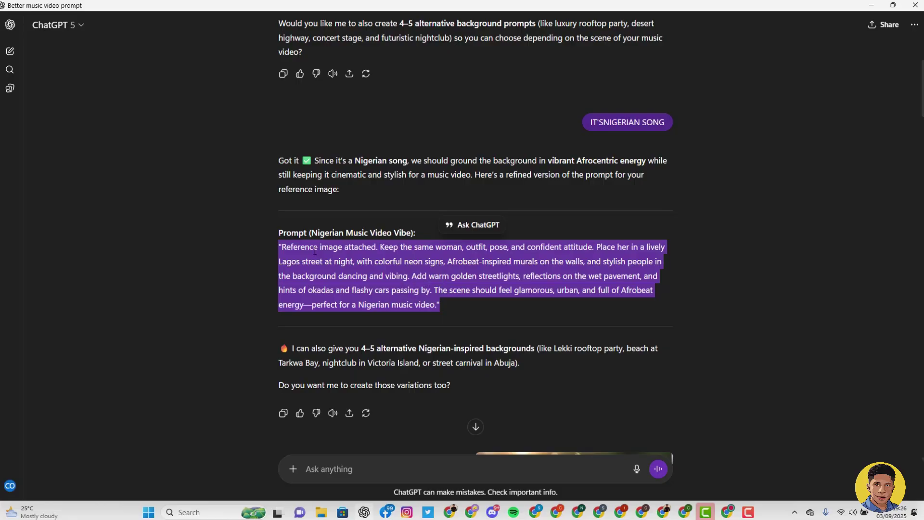
pyautogui.click(281, 251)
pyautogui.moveTo(281, 251); pyautogui.dragTo(381, 248)
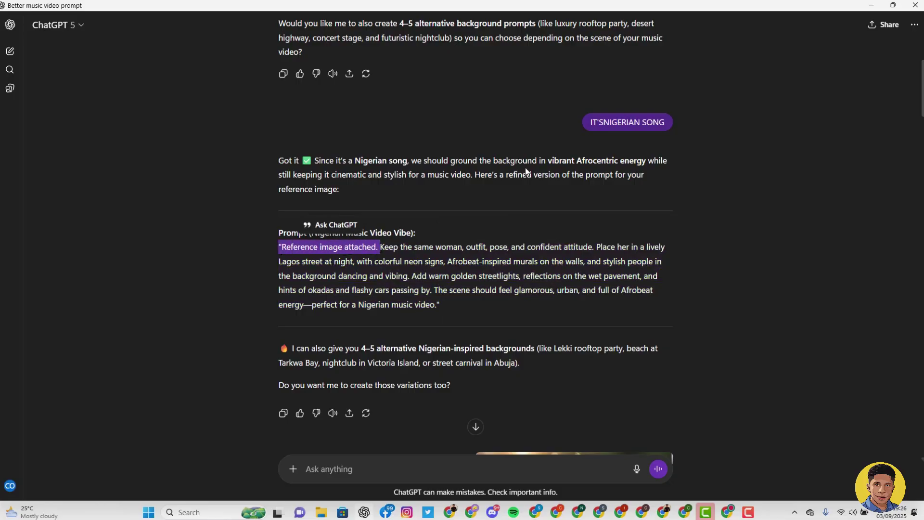
# Switch to Google AI Studio, check the file attachment options and highlight the Lagos street prompt under the red outfit reference image.
pyautogui.click(864, 9)
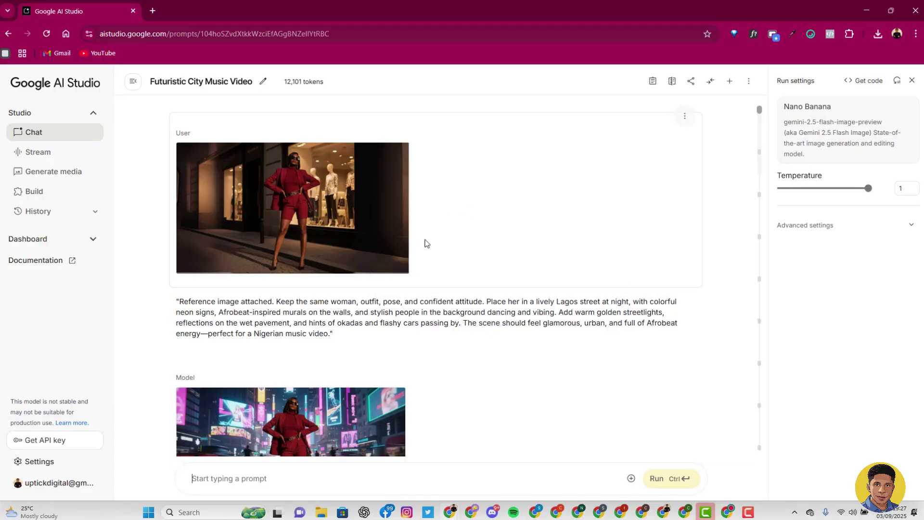
pyautogui.click(630, 478)
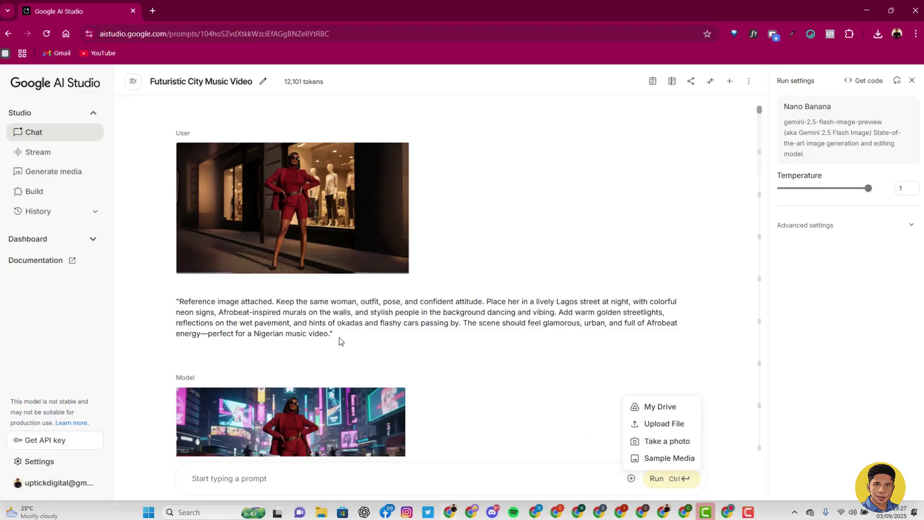
pyautogui.click(231, 314)
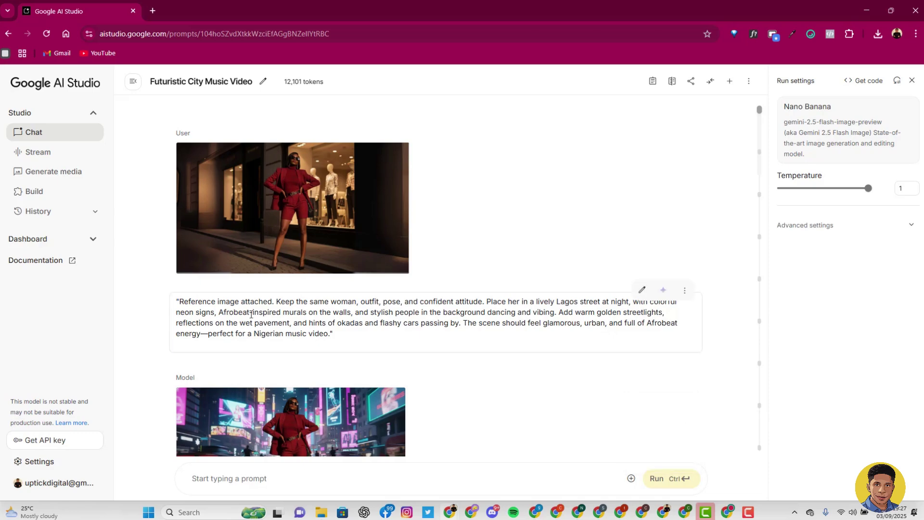
pyautogui.moveTo(341, 337); pyautogui.dragTo(286, 171)
# Examine the generated neon city street images of the woman in red, continuing to the yellow dress reference and its prompt.
pyautogui.scroll(-2, 313, 313)
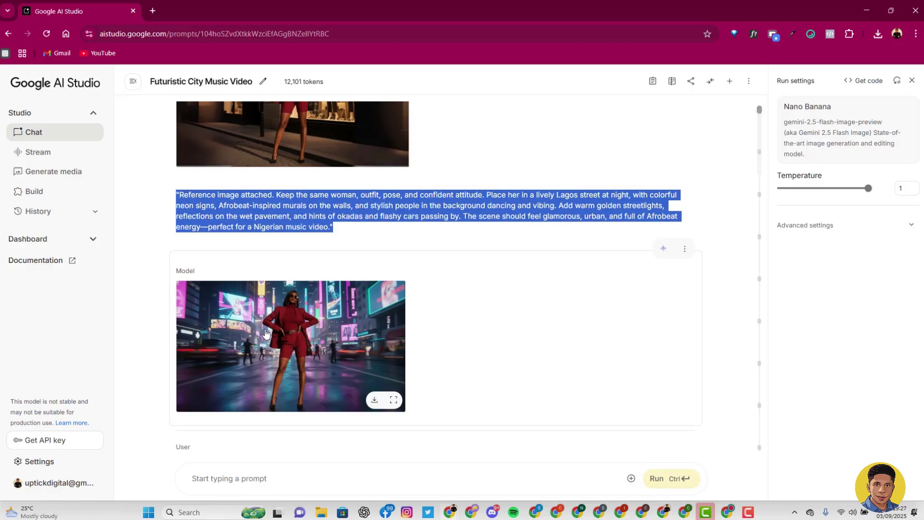
pyautogui.scroll(-6, 294, 322)
pyautogui.scroll(2, 308, 320)
pyautogui.scroll(-2, 315, 325)
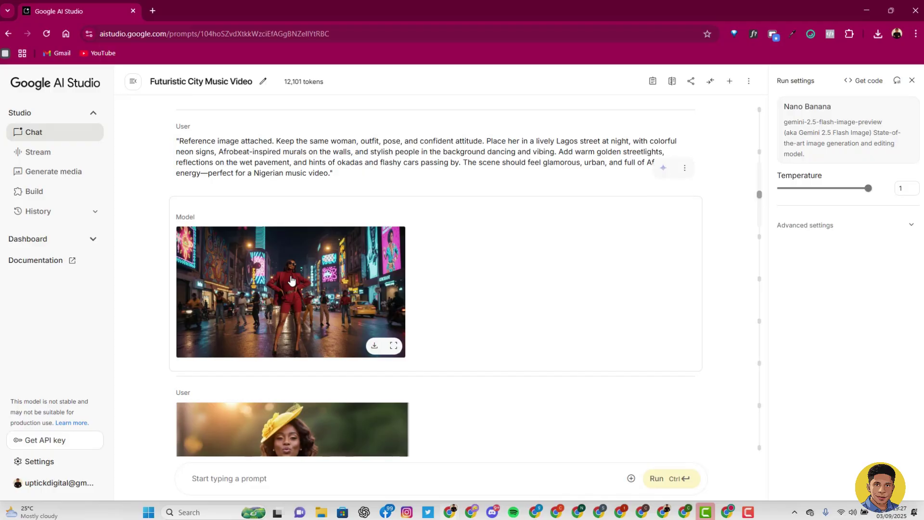
pyautogui.scroll(-2, 294, 279)
pyautogui.scroll(-1, 317, 268)
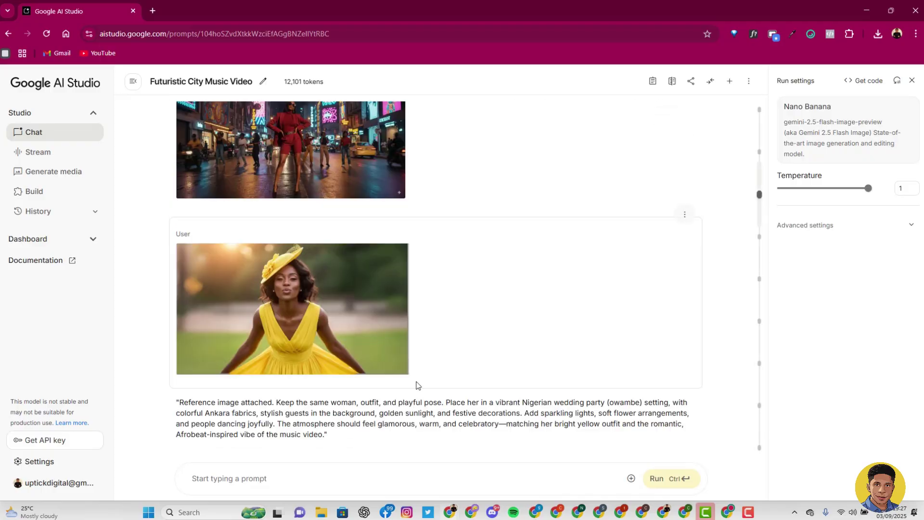
# Switch to ChatGPT, highlight the clothing-and-scene request under the yellow dress image and review the Bright & Elegant Scene prompt.
pyautogui.click(364, 512)
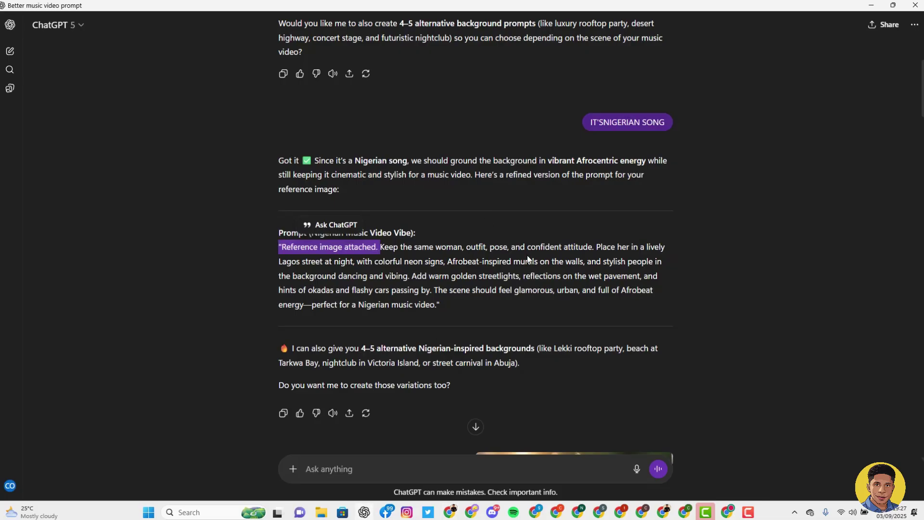
pyautogui.scroll(-3, 543, 289)
pyautogui.scroll(-3, 594, 368)
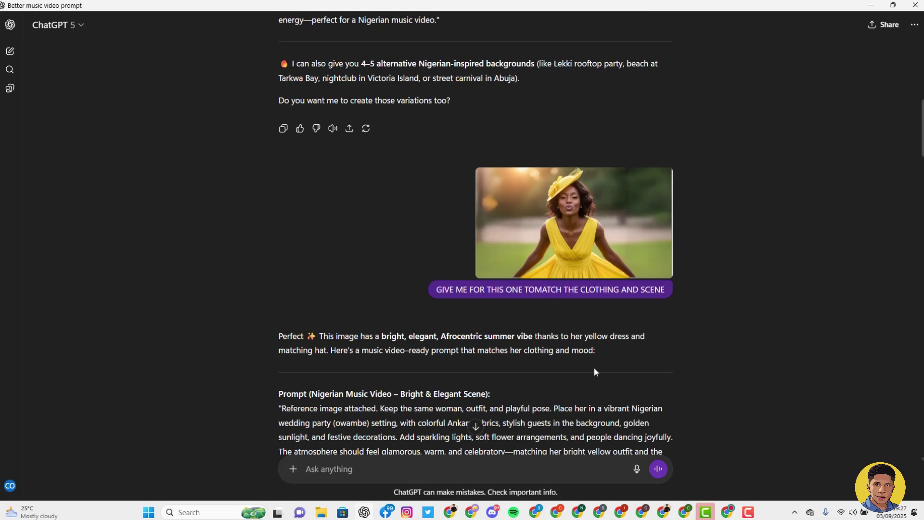
pyautogui.moveTo(436, 258); pyautogui.dragTo(669, 256)
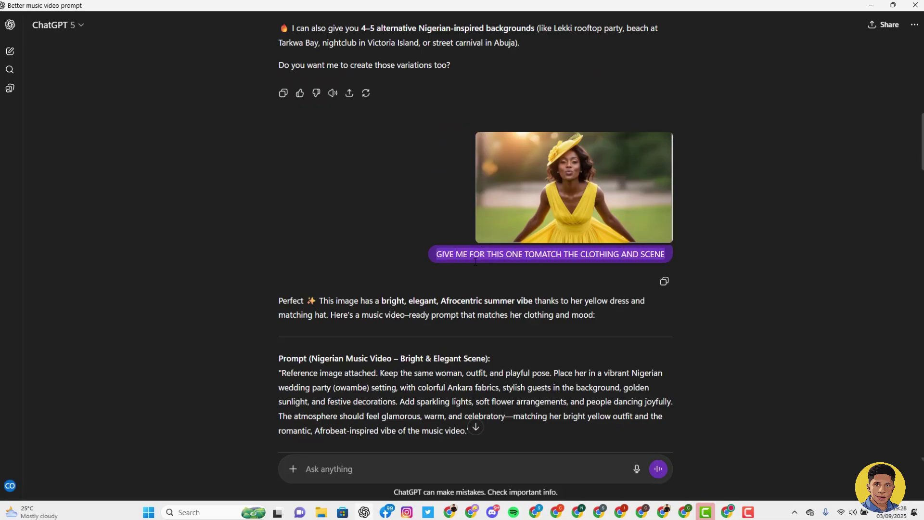
pyautogui.scroll(-2, 409, 351)
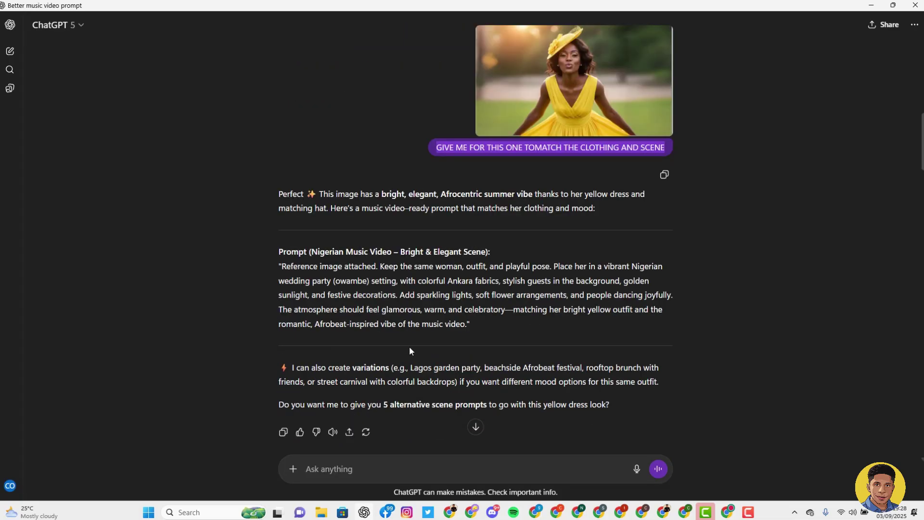
# Return to Google AI Studio and compare the yellow dress reference and its wedding party prompt with the generated image.
pyautogui.click(365, 513)
pyautogui.scroll(-1, 377, 278)
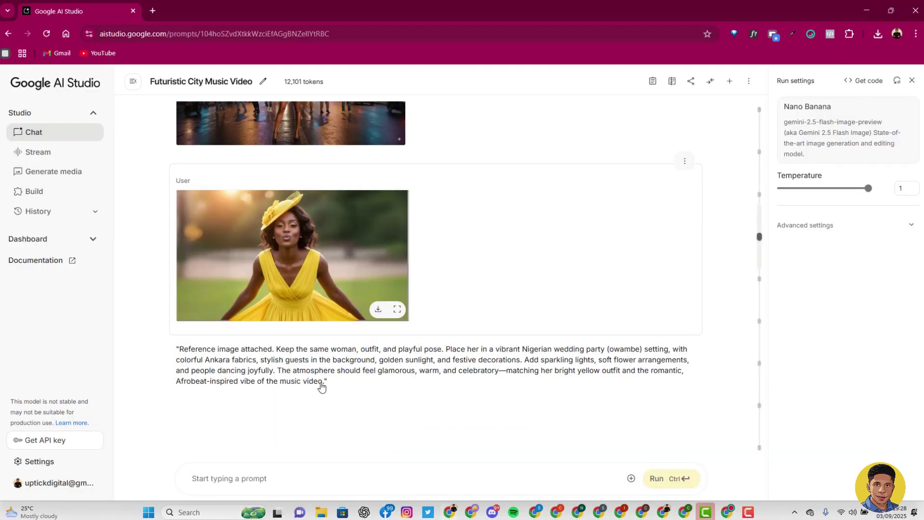
pyautogui.scroll(-4, 316, 260)
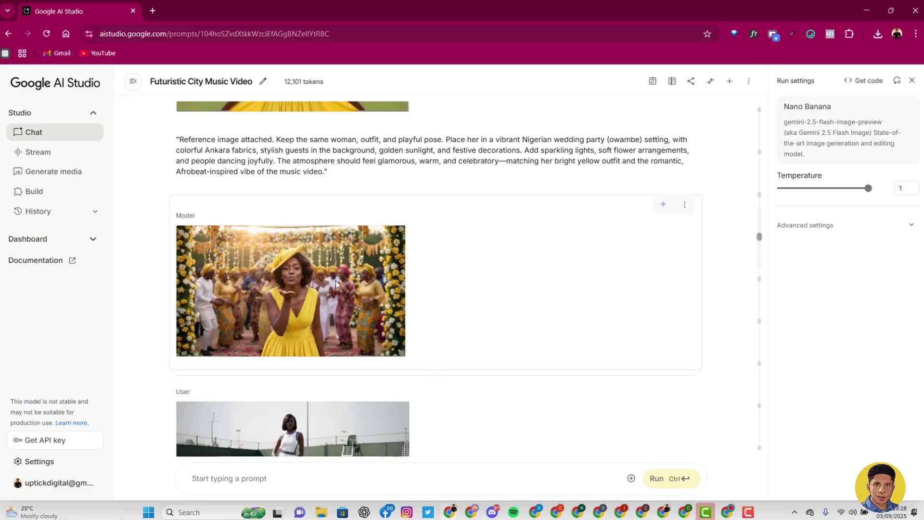
pyautogui.scroll(2, 284, 270)
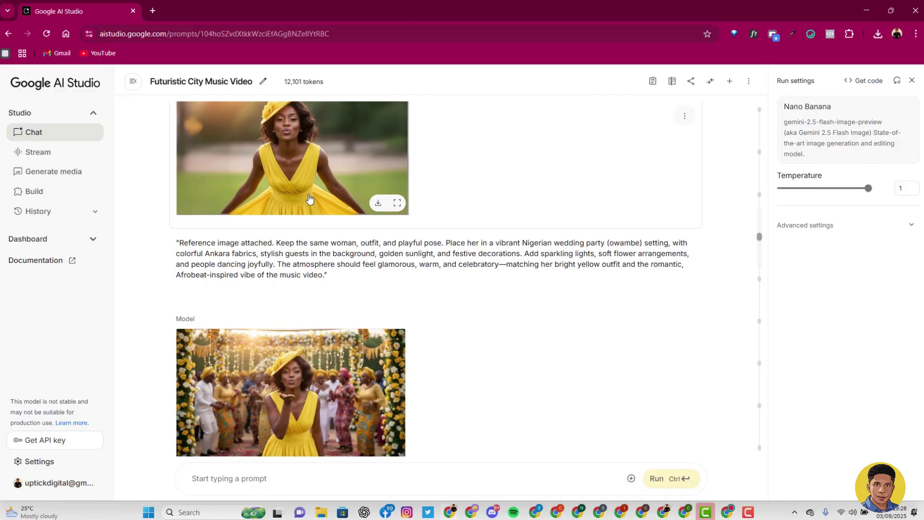
pyautogui.scroll(-3, 310, 200)
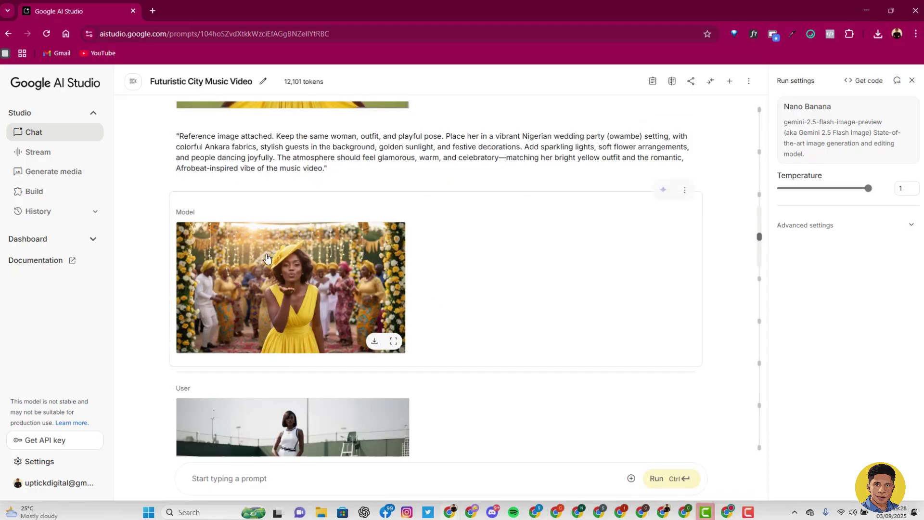
pyautogui.scroll(-1, 268, 262)
pyautogui.scroll(-1, 305, 221)
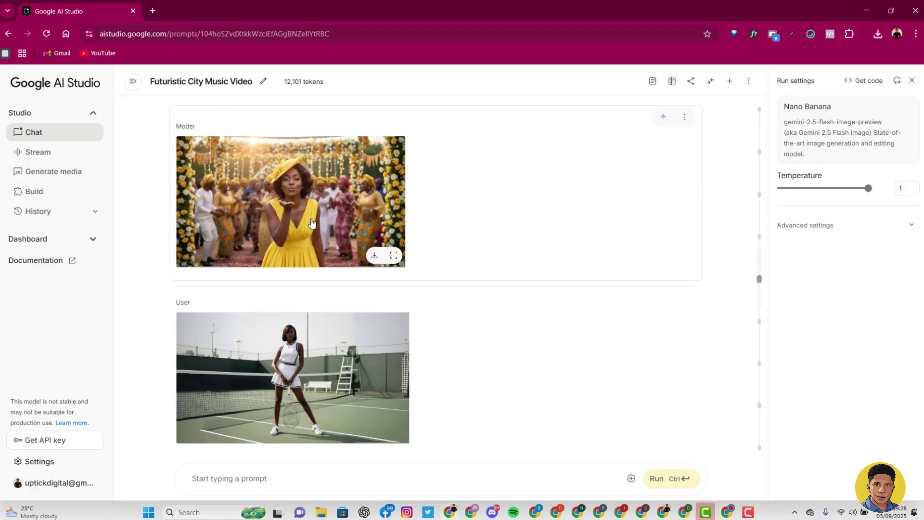
# Review the tennis court and denim train yard prompts together with their generated images.
pyautogui.scroll(-2, 308, 313)
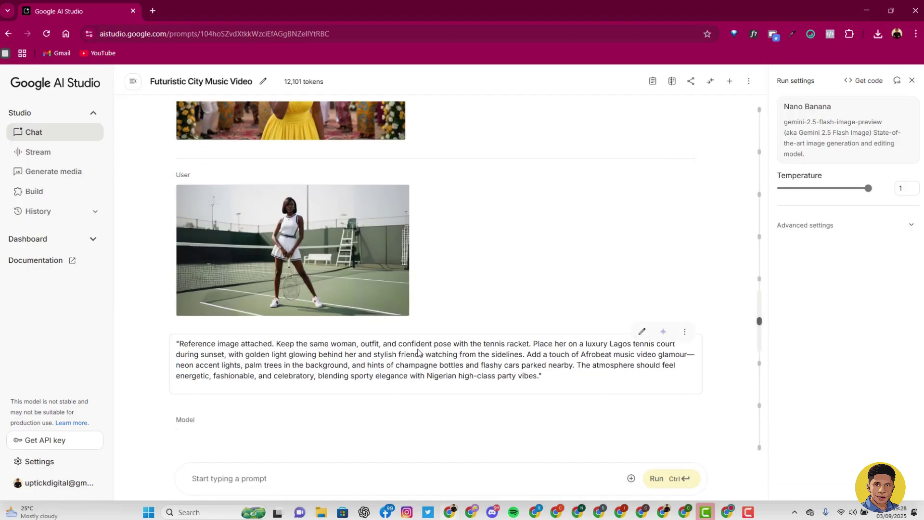
pyautogui.scroll(-3, 301, 337)
pyautogui.scroll(-3, 289, 359)
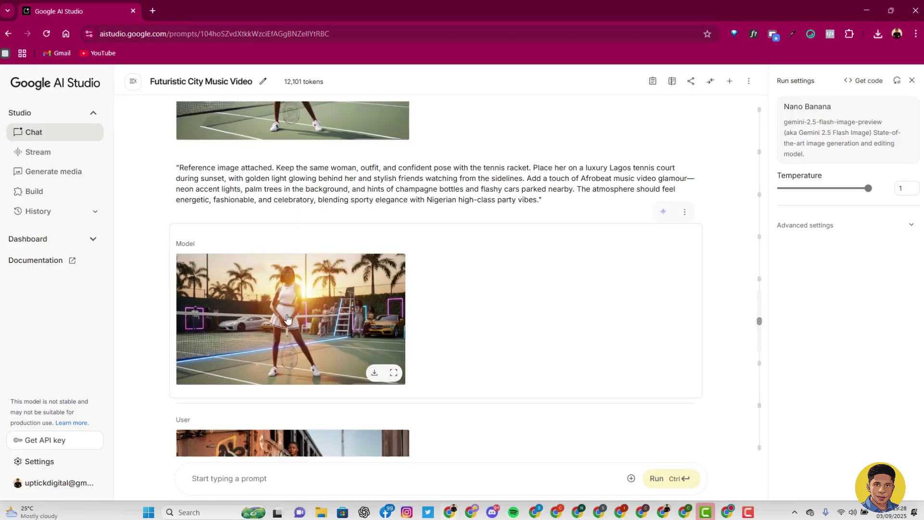
pyautogui.scroll(-4, 294, 337)
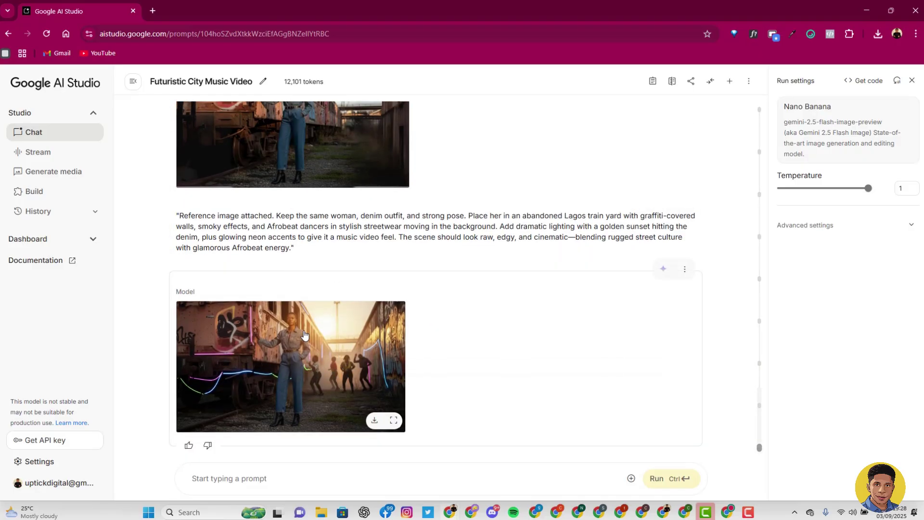
# Switch to ChatGPT and highlight the request "GIVE ME FOR THIS ONE TOMATCH THE CLOTHING AND SCENE" under the tennis image.
pyautogui.click(365, 512)
pyautogui.scroll(-6, 461, 275)
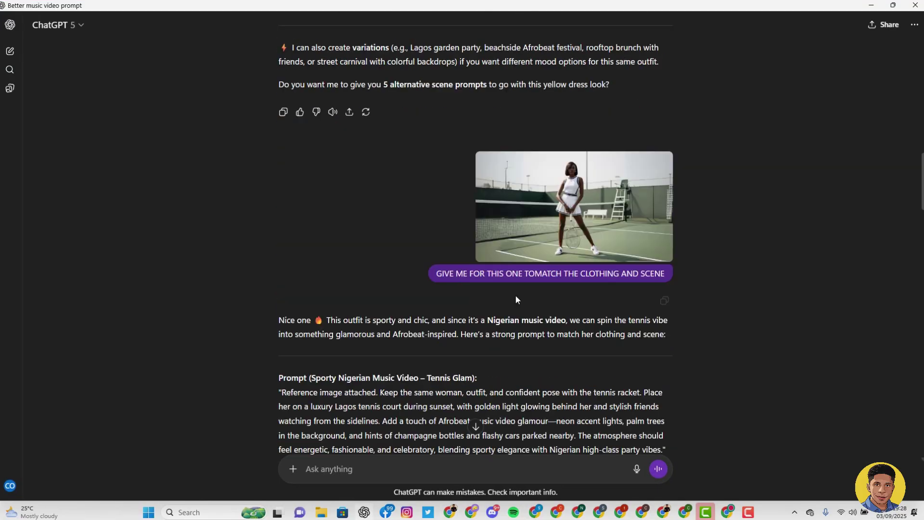
pyautogui.moveTo(437, 274); pyautogui.dragTo(665, 275)
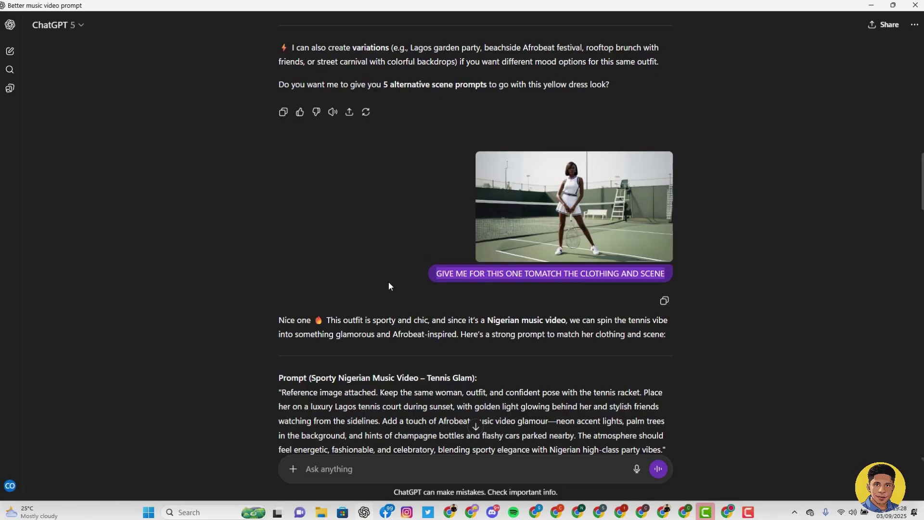
# Find the denim train image whose request asks to match the clothing and scene, and highlight that request.
pyautogui.scroll(-2, 392, 282)
pyautogui.scroll(-6, 399, 281)
pyautogui.scroll(-10, 487, 362)
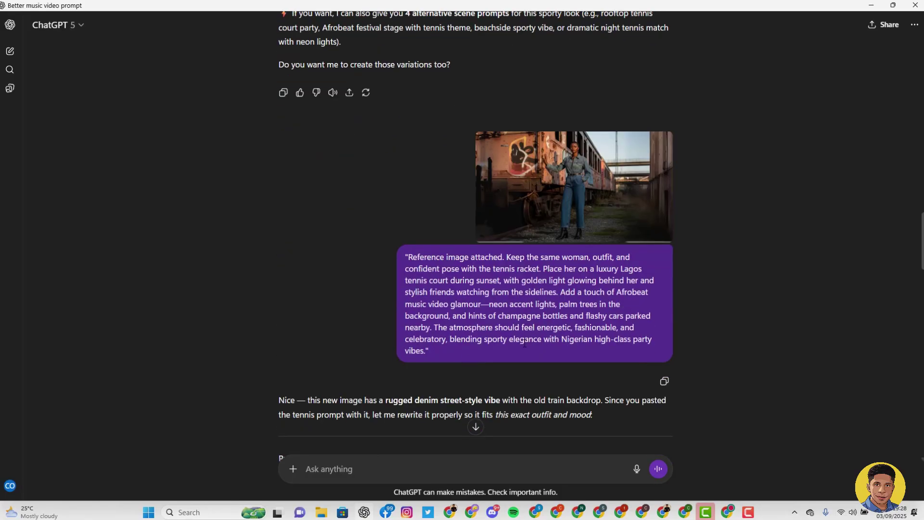
pyautogui.scroll(-2, 540, 343)
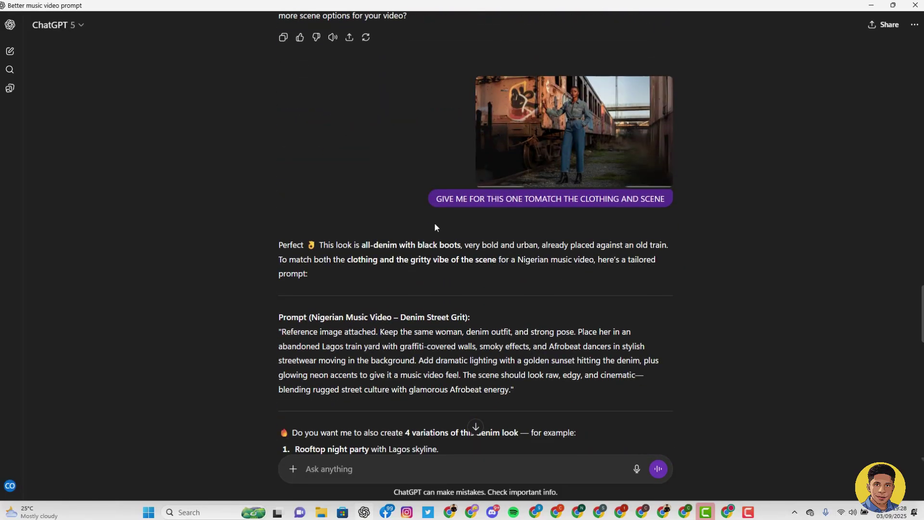
pyautogui.moveTo(433, 199); pyautogui.dragTo(657, 202)
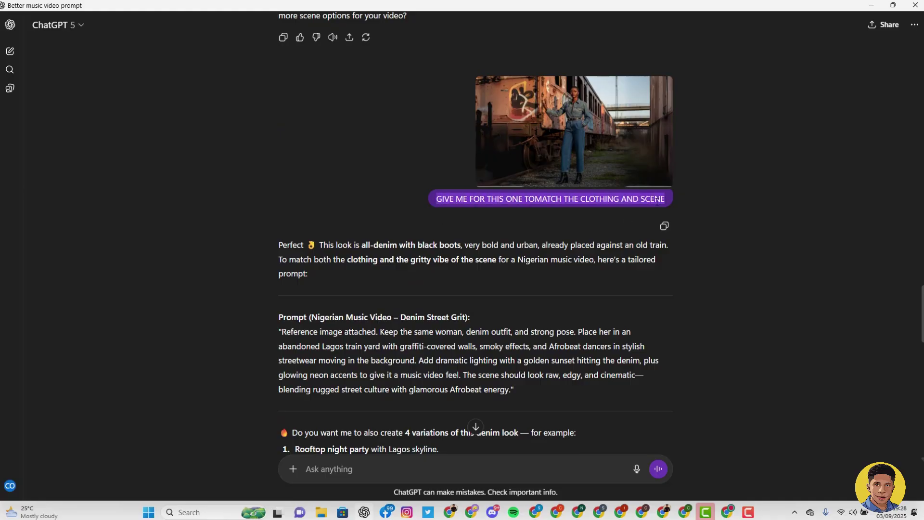
# Highlight the request "For all images created give proper prompt to create veo 3 video to match each prompts.".
pyautogui.scroll(-8, 412, 252)
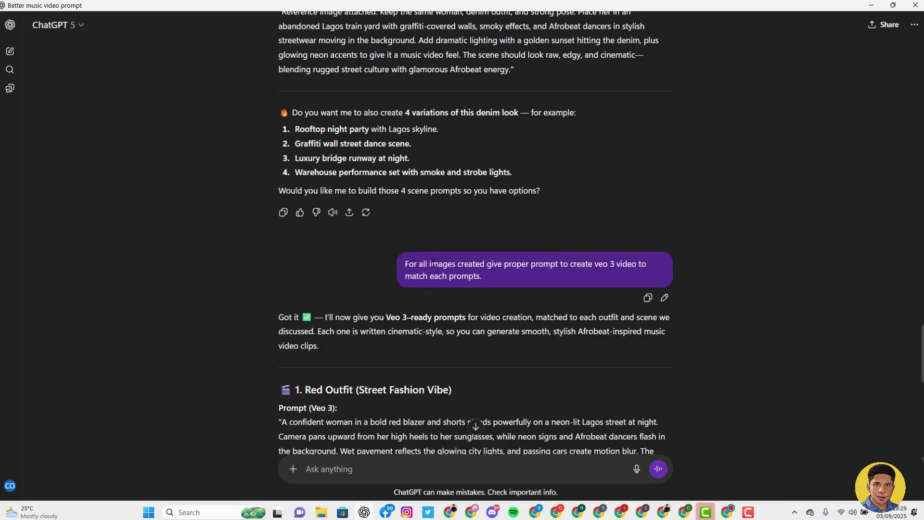
pyautogui.scroll(-1, 354, 244)
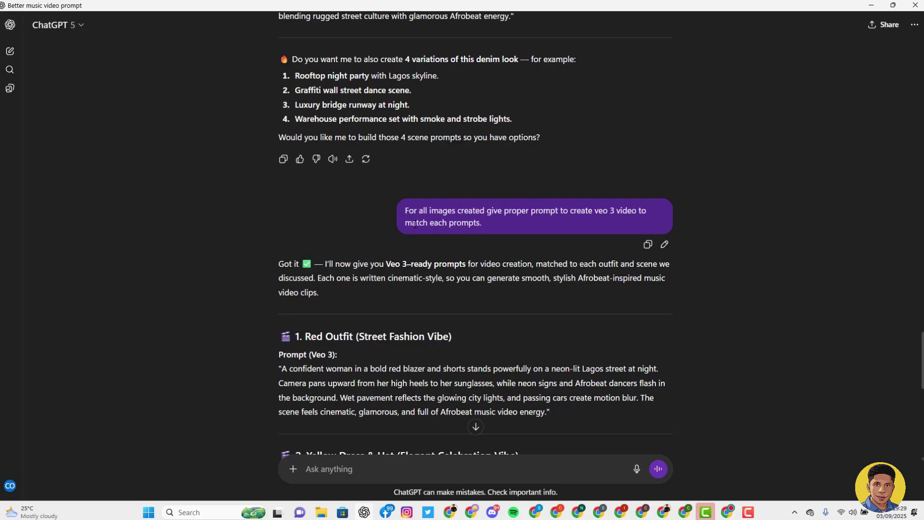
pyautogui.moveTo(488, 222); pyautogui.dragTo(413, 215)
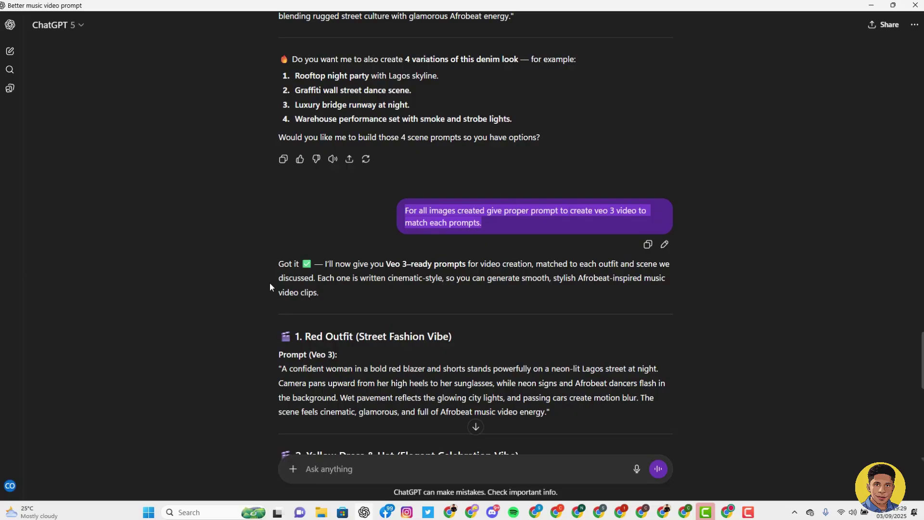
# Examine the four Veo 3 prompts, highlighting the Red Outfit, Yellow Dress & Hat, Tennis Outfit and Denim Outfit headings.
pyautogui.scroll(-2, 270, 283)
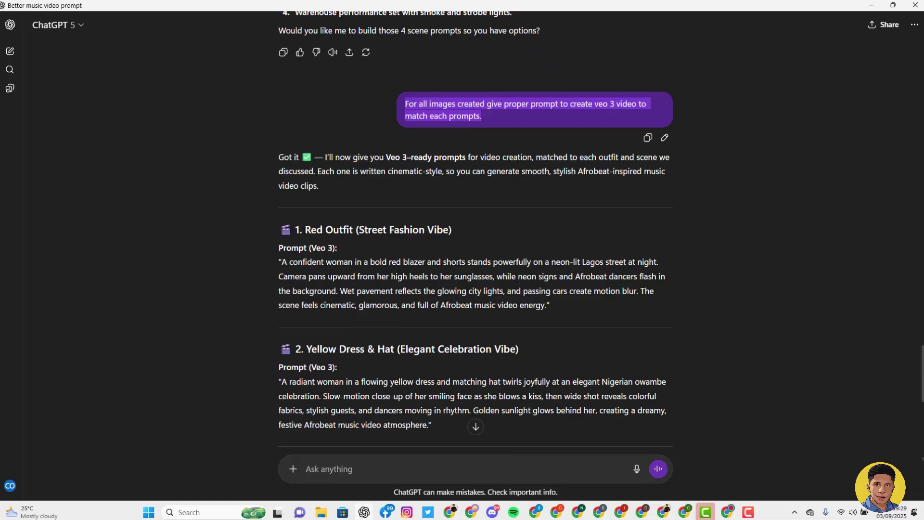
pyautogui.moveTo(293, 230); pyautogui.dragTo(458, 230)
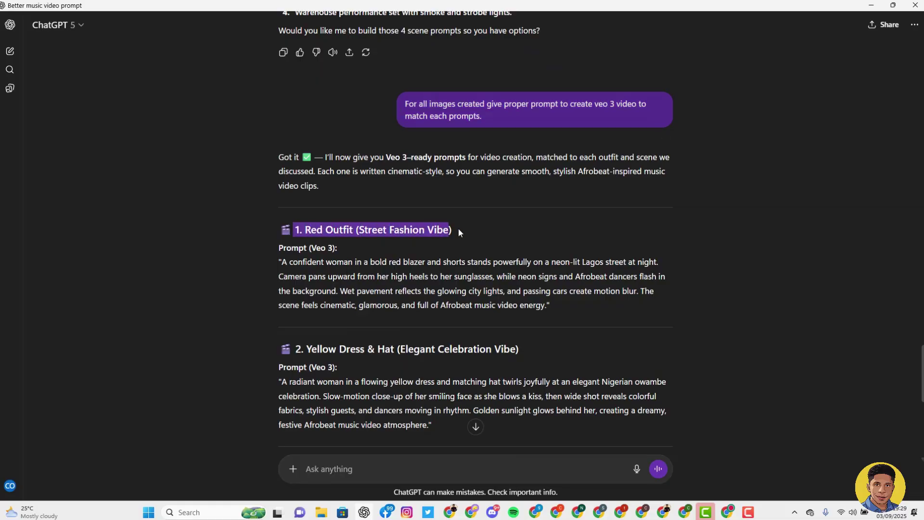
pyautogui.moveTo(305, 349); pyautogui.dragTo(529, 340)
pyautogui.scroll(-2, 530, 339)
pyautogui.moveTo(305, 362); pyautogui.dragTo(464, 362)
pyautogui.scroll(-3, 355, 322)
pyautogui.moveTo(307, 323); pyautogui.dragTo(449, 322)
pyautogui.scroll(-3, 308, 323)
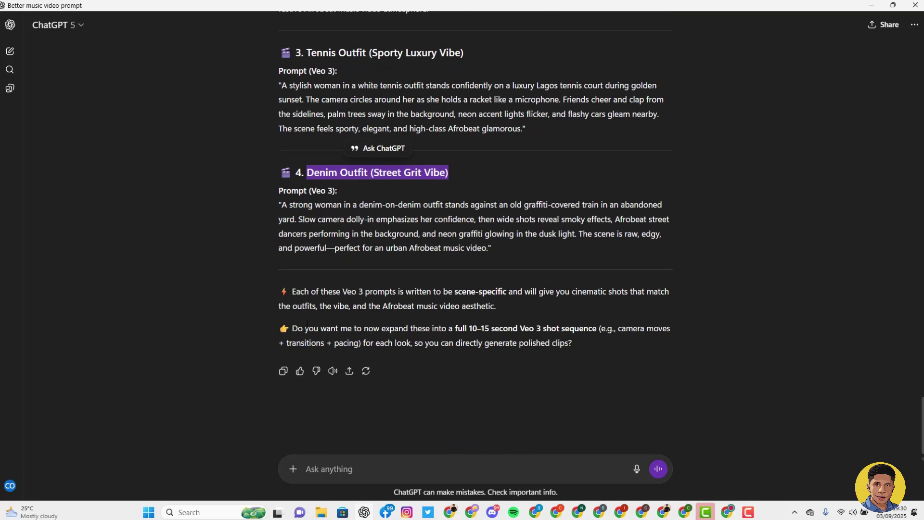
pyautogui.scroll(3, 334, 332)
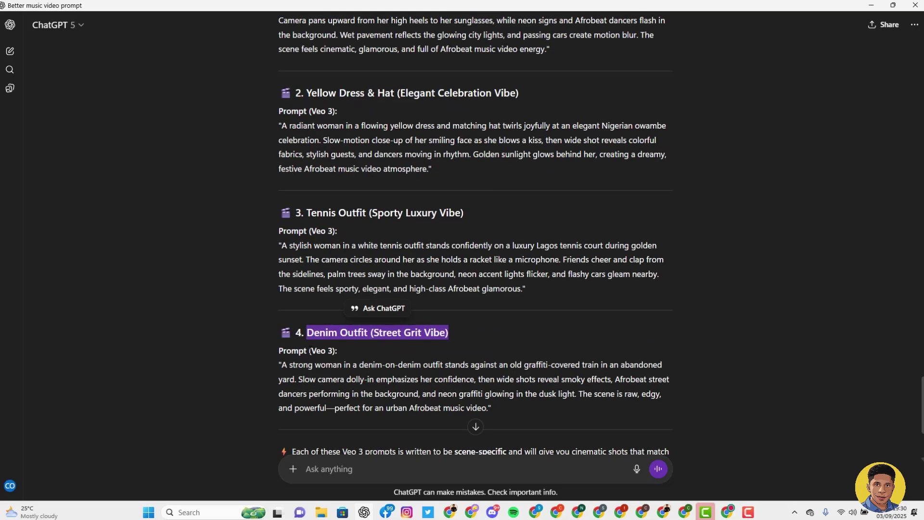
# Select the full Veo 3 prompt text under the Red Outfit (Street Fashion Vibe) heading.
pyautogui.click(430, 376)
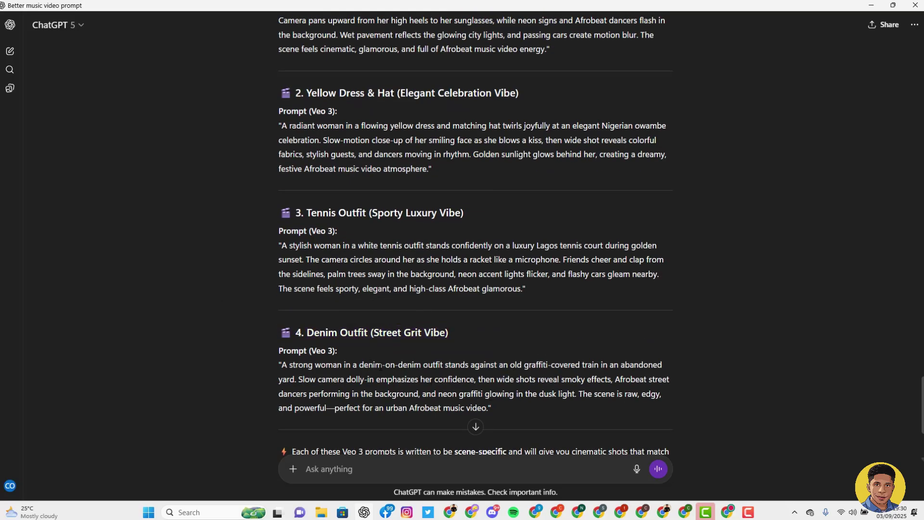
pyautogui.scroll(5, 382, 366)
pyautogui.moveTo(553, 262); pyautogui.dragTo(261, 221)
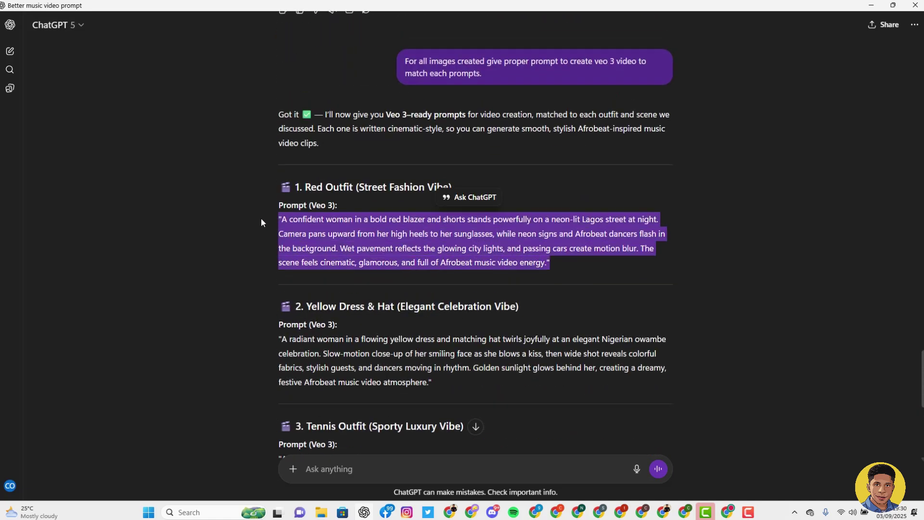
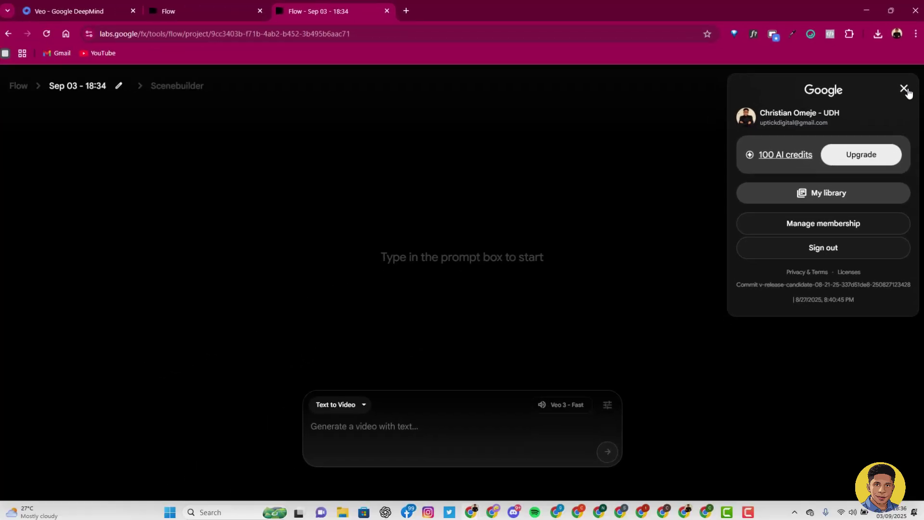
# In the Flow project, close the account panel and set the outputs per prompt to 1.
pyautogui.click(905, 90)
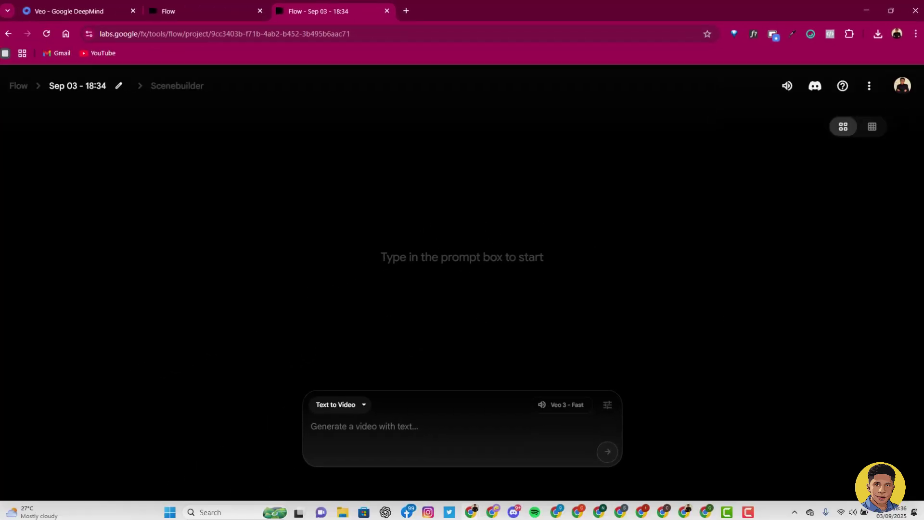
pyautogui.click(608, 407)
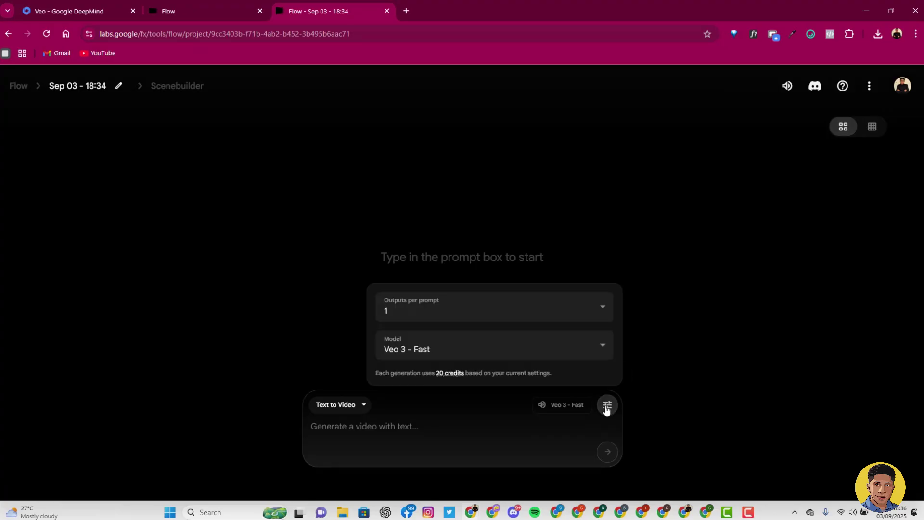
pyautogui.click(506, 316)
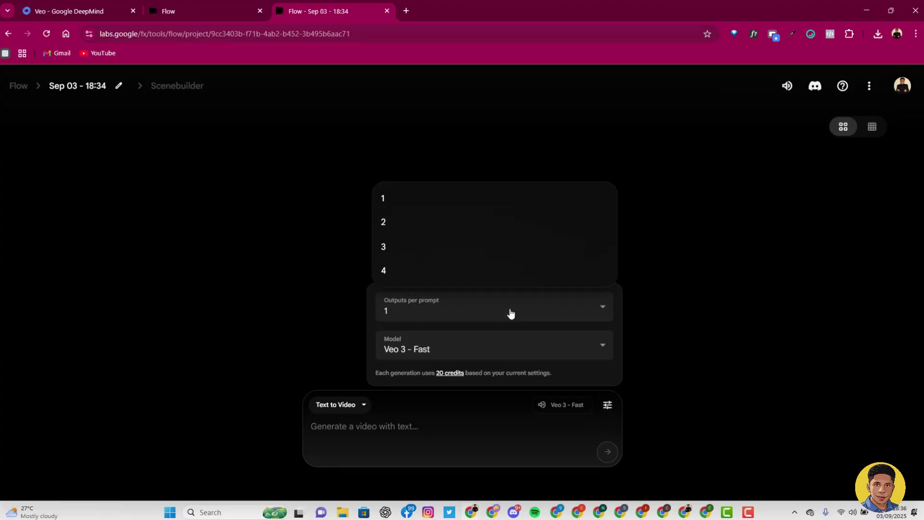
pyautogui.click(405, 202)
# Try the Veo 3 - Quality model, restore Veo 3 - Fast and close the generation settings.
pyautogui.click(482, 347)
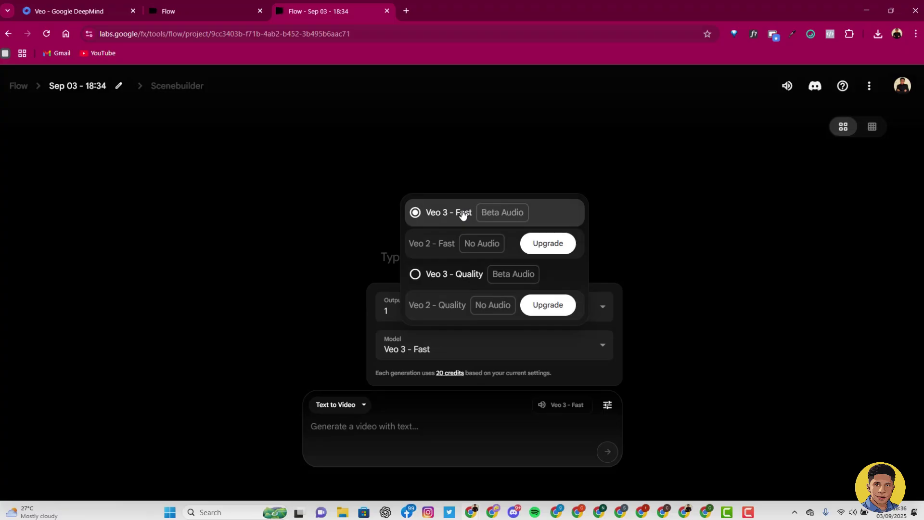
pyautogui.press('Escape')
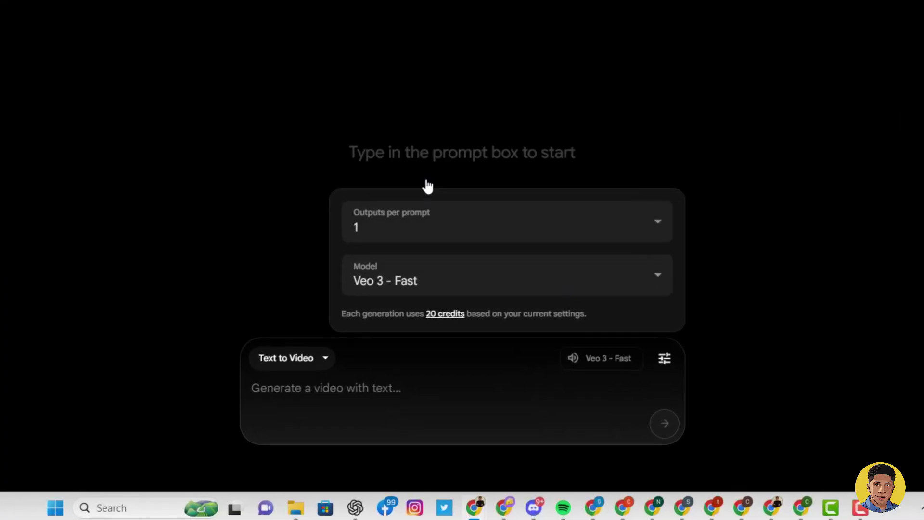
pyautogui.press('Down')
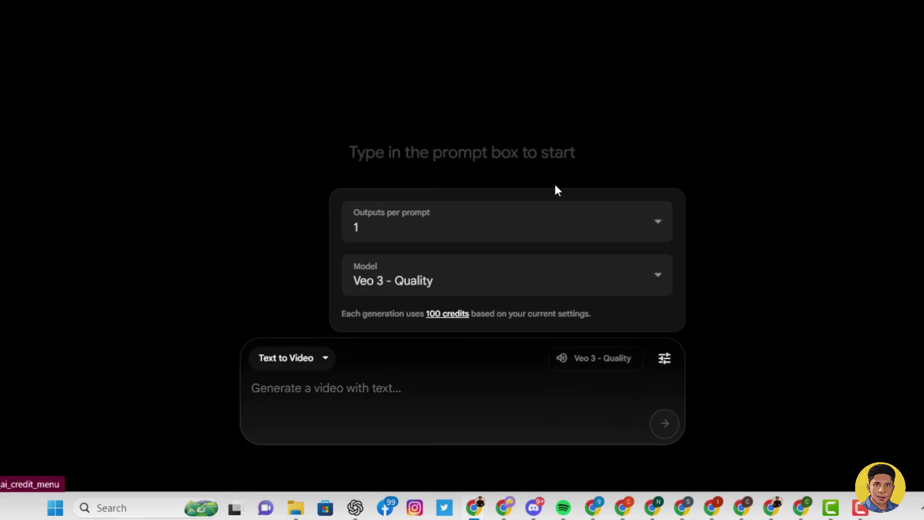
pyautogui.click(549, 225)
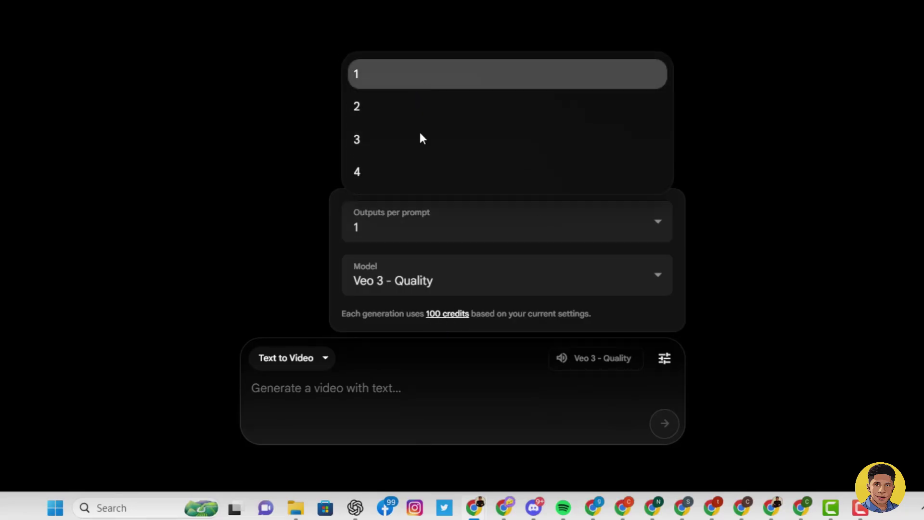
pyautogui.click(452, 286)
pyautogui.click(454, 288)
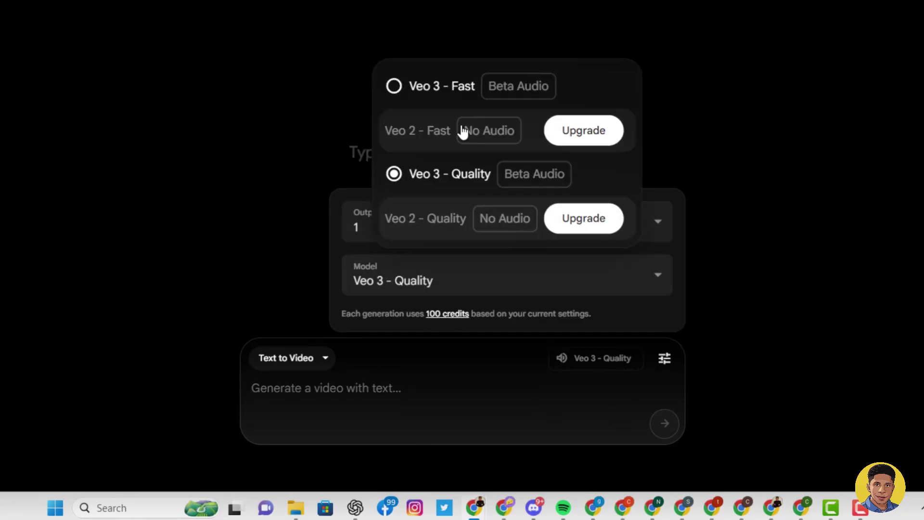
pyautogui.click(435, 89)
pyautogui.click(705, 128)
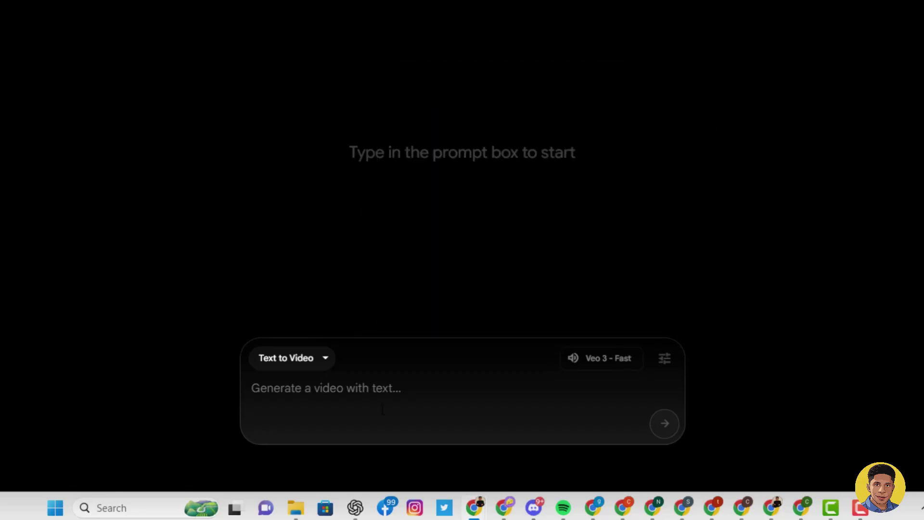
# Change the generation mode to Frames to Video and upload 2.jpeg from the NEW ONE folder as the first frame.
pyautogui.click(313, 364)
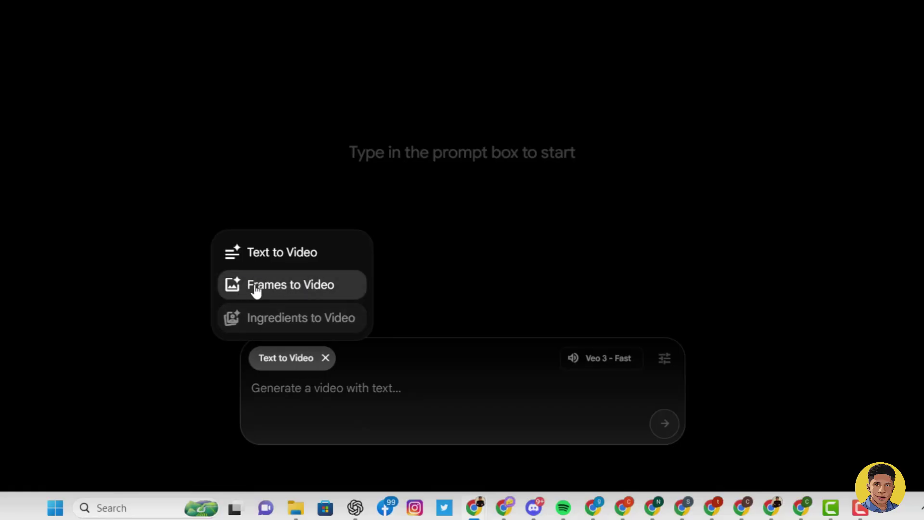
pyautogui.click(294, 286)
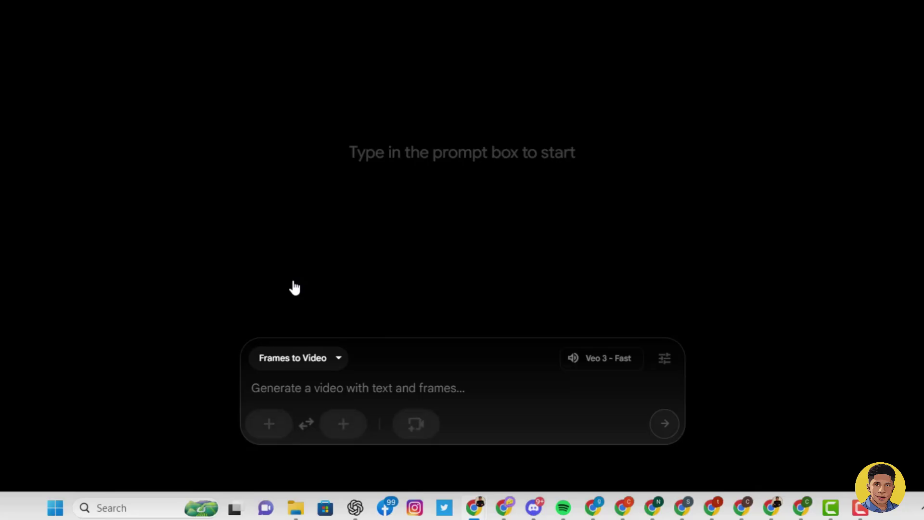
pyautogui.click(270, 425)
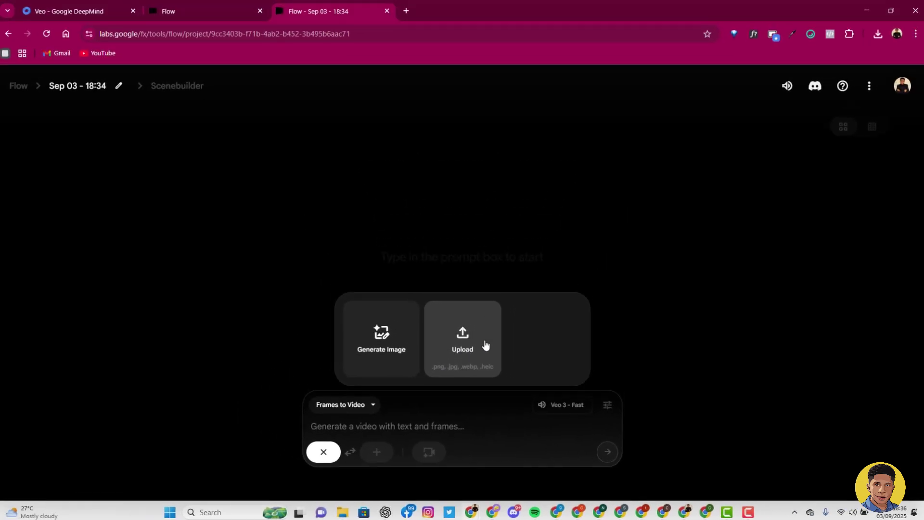
pyautogui.click(485, 345)
pyautogui.click(575, 344)
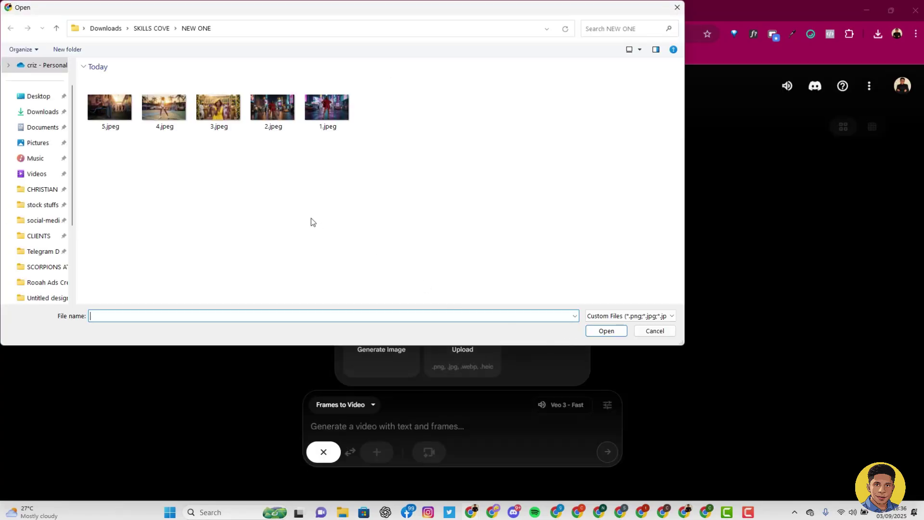
pyautogui.doubleClick(271, 111)
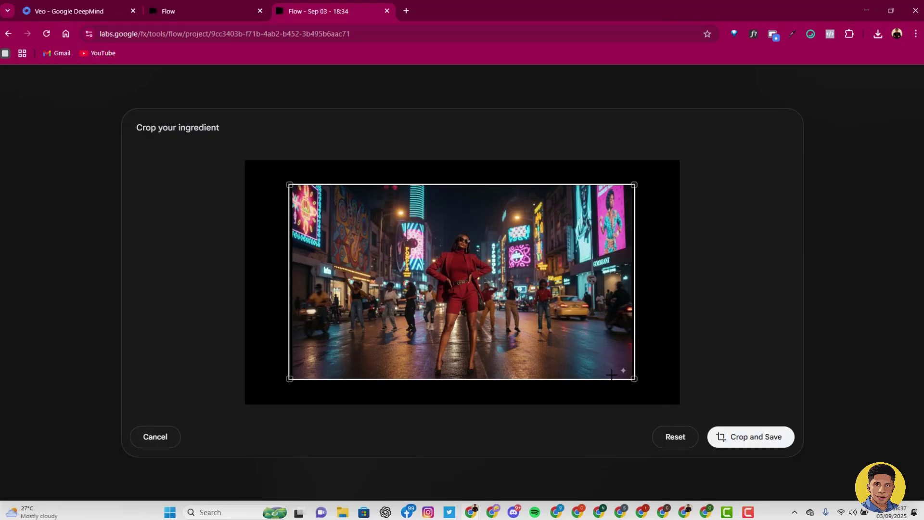
# Crop the red outfit image slightly along its right and bottom edges and save the crop.
pyautogui.moveTo(634, 378); pyautogui.dragTo(616, 368)
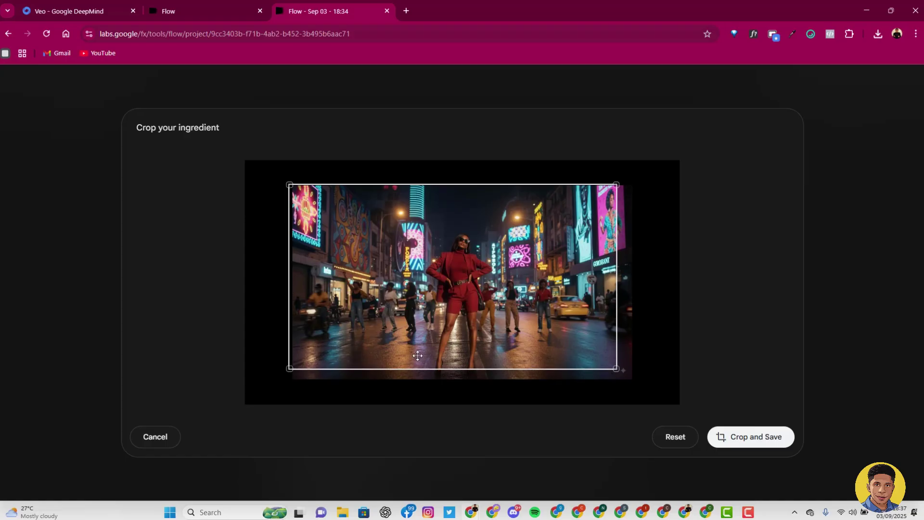
pyautogui.moveTo(617, 370)
pyautogui.mouseDown()
pyautogui.moveTo(644, 383)
pyautogui.moveTo(617, 369)
pyautogui.mouseUp()
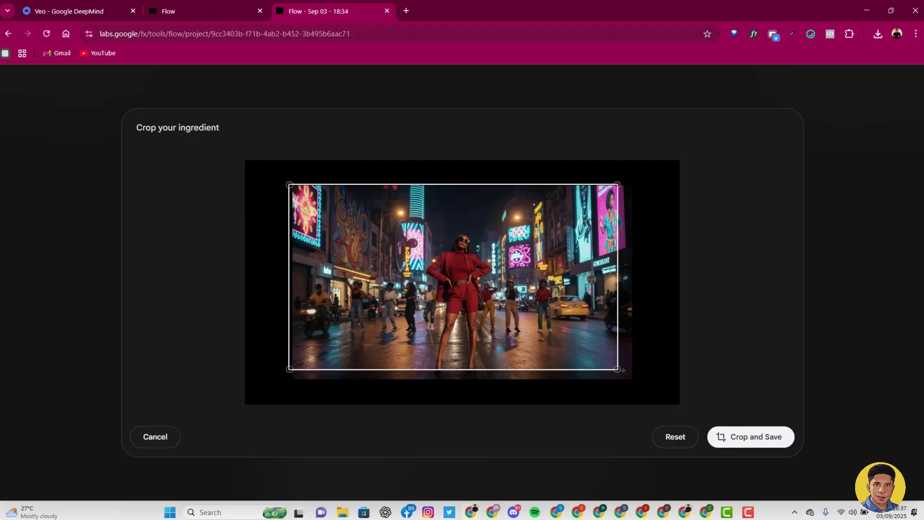
pyautogui.click(760, 438)
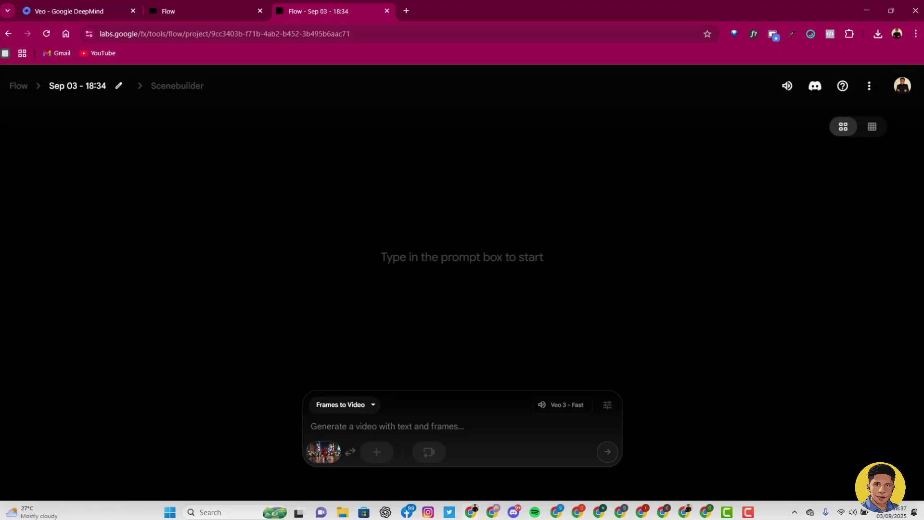
# Enter the red blazer prompt set on a neon-lit Lagos street at night and generate the video.
pyautogui.click(337, 426)
pyautogui.write('"A confident woman in a bold red blazer and shorts stands powerfully on a neon-lit Lagos street at night. Camera pans upward from her high heels to her sunglasses, while neon signs and Afrobeat dancers flash in the background. Wet pavement reflects the glowing city lights, and passing cars create motion blur. The scene feels cinematic, glamorous, and full of Afrobeat music video energy."')
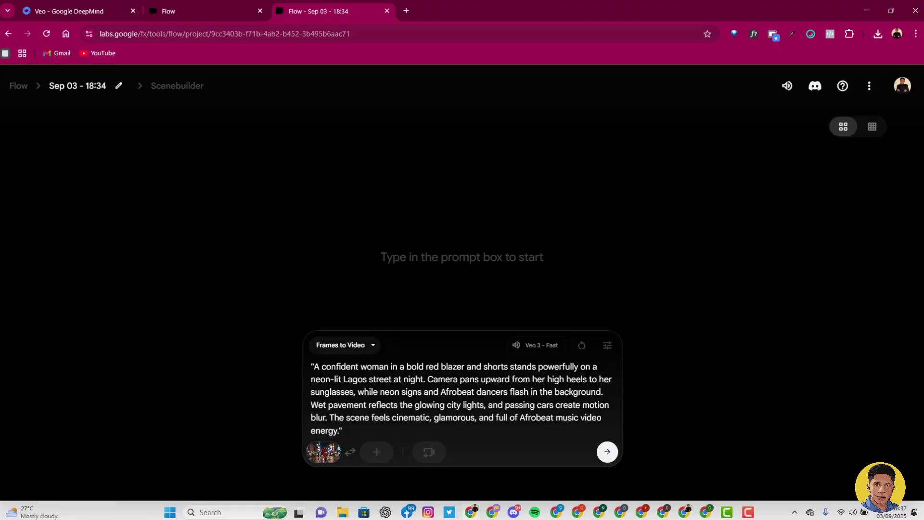
pyautogui.click(607, 453)
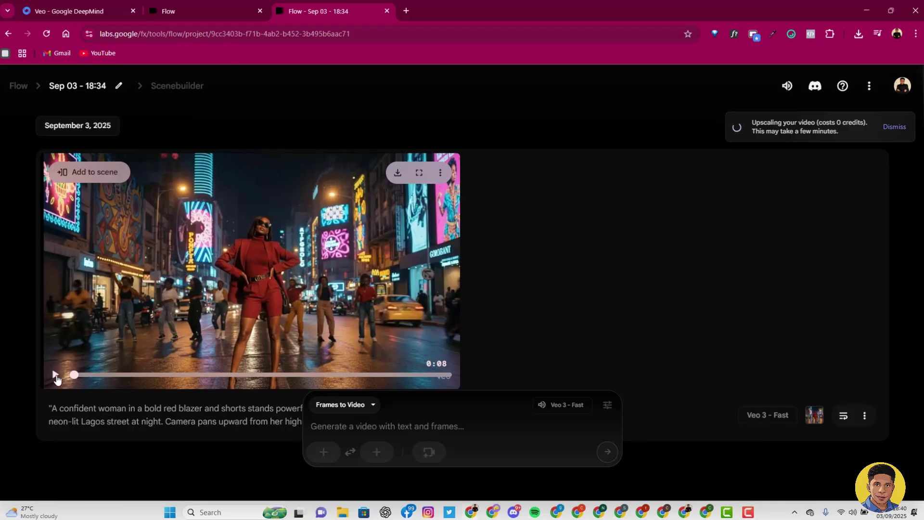
# Play the generated red outfit video and open its download options.
pyautogui.click(55, 375)
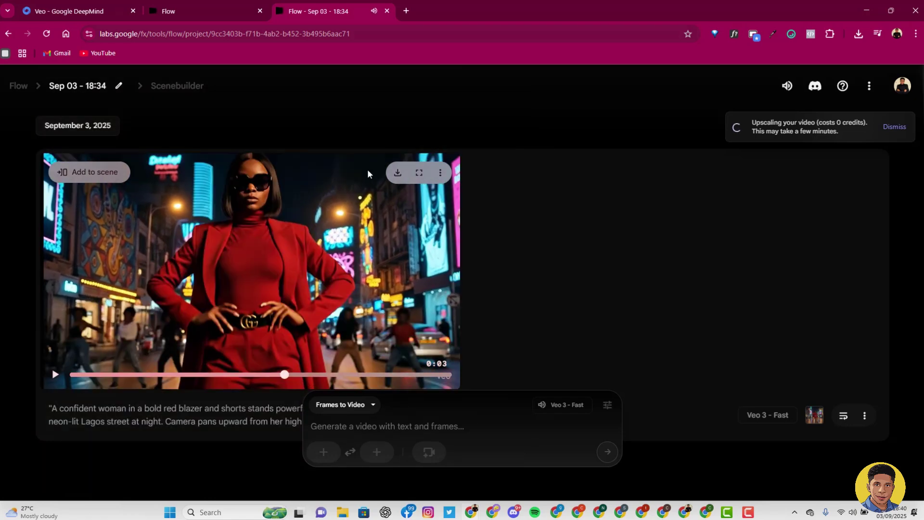
pyautogui.click(397, 173)
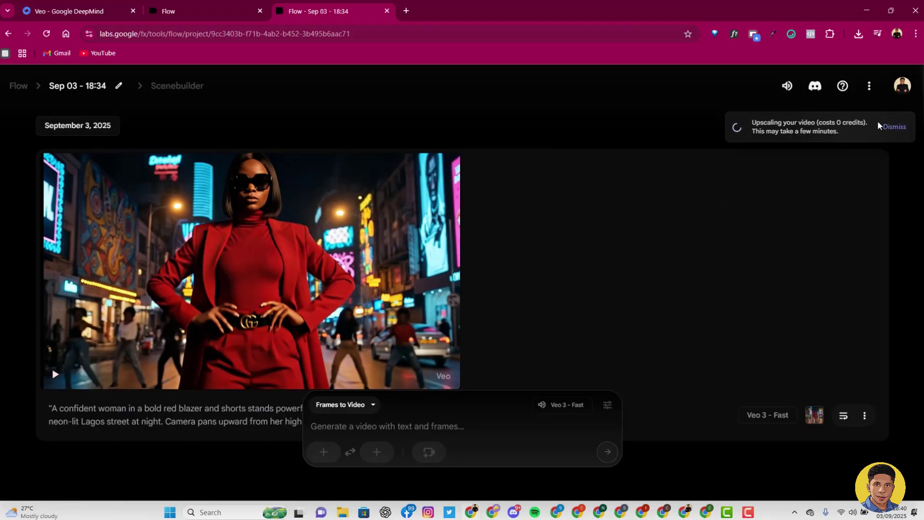
# Copy the Yellow Dress & Hat prompt from the ChatGPT conversation and return to Flow.
pyautogui.hotkey('alt', 'Tab')
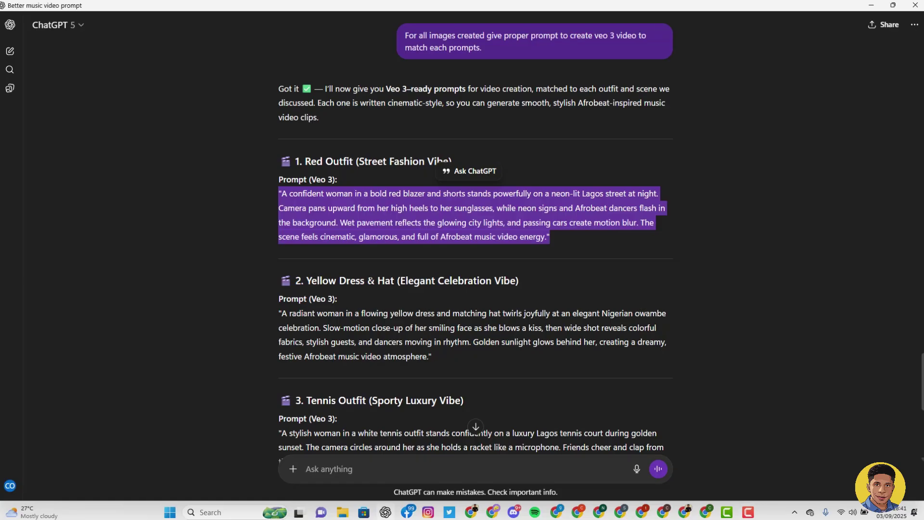
pyautogui.moveTo(310, 280); pyautogui.dragTo(387, 280)
pyautogui.click(373, 283)
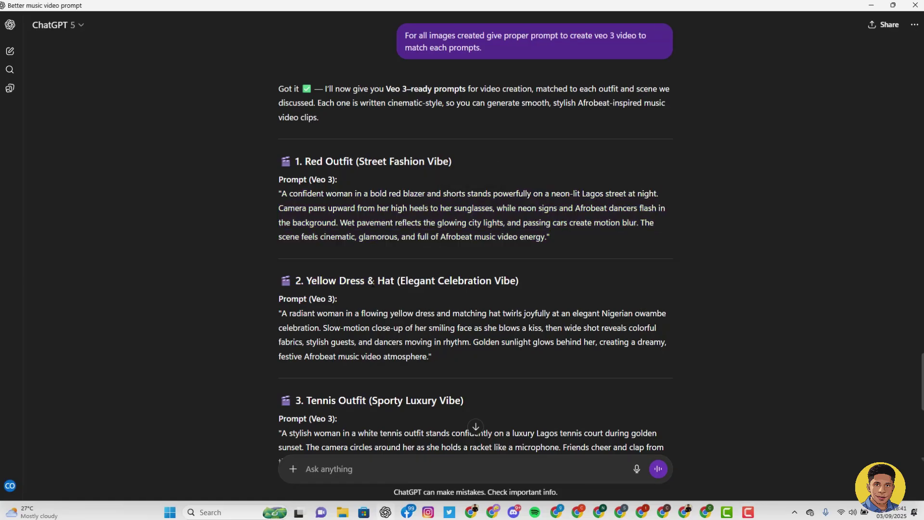
pyautogui.moveTo(446, 369); pyautogui.dragTo(273, 316)
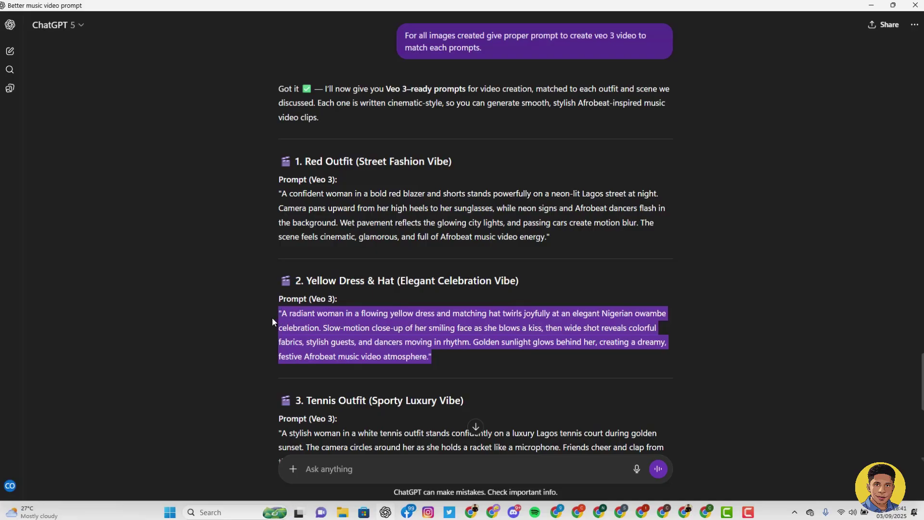
pyautogui.rightClick(292, 326)
pyautogui.click(311, 337)
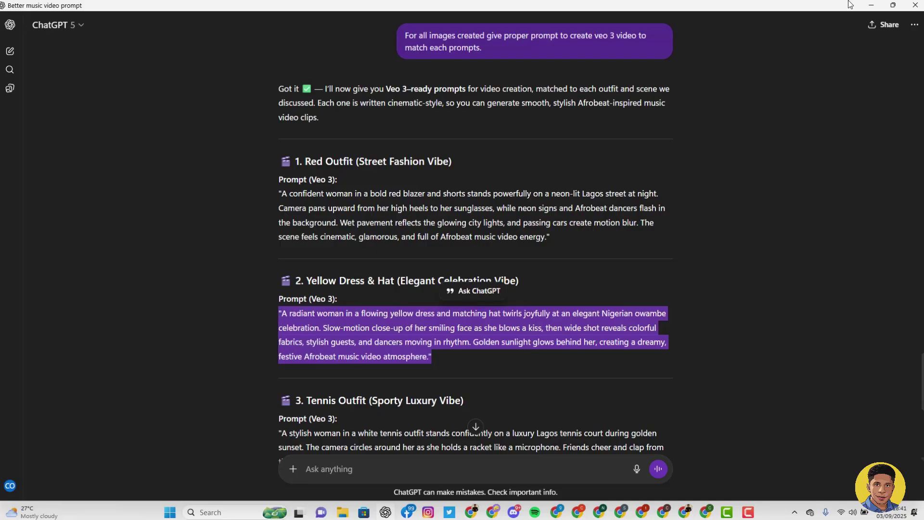
pyautogui.click(872, 9)
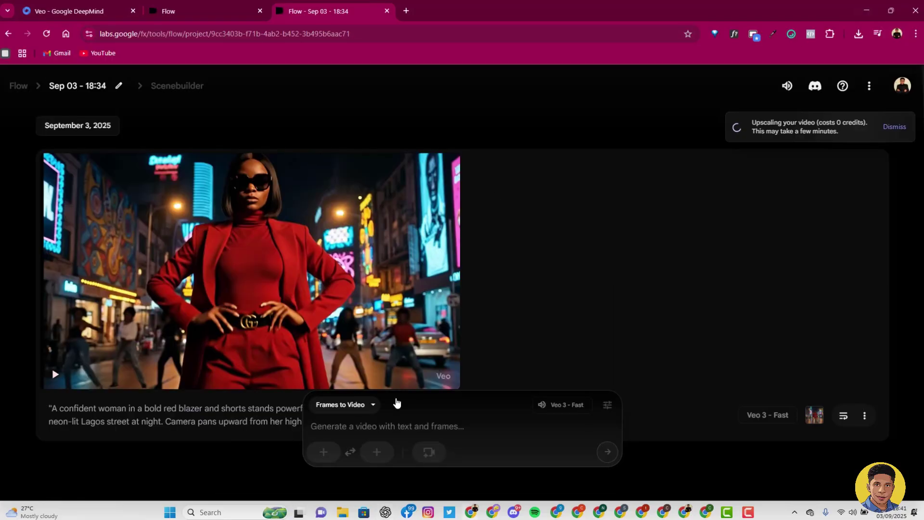
# Choose Frames to Video for the next clip and open the first frame's image picker.
pyautogui.click(350, 406)
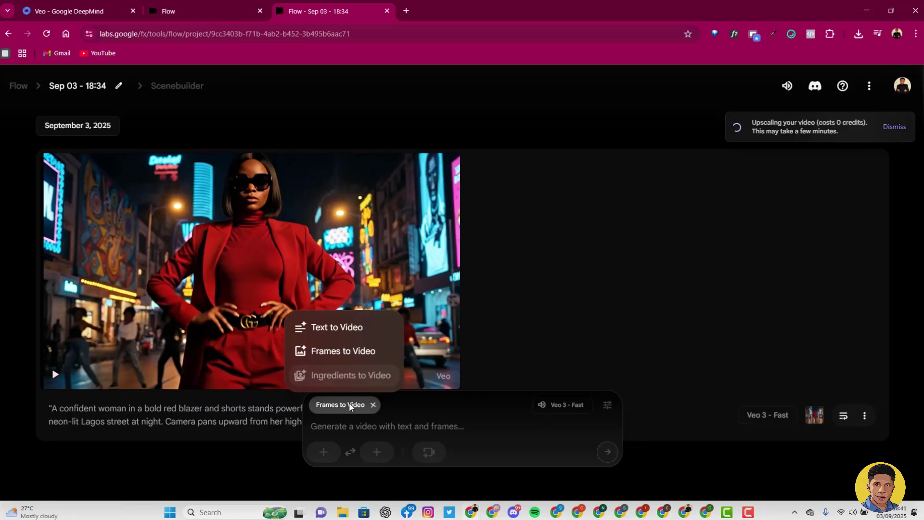
pyautogui.click(376, 355)
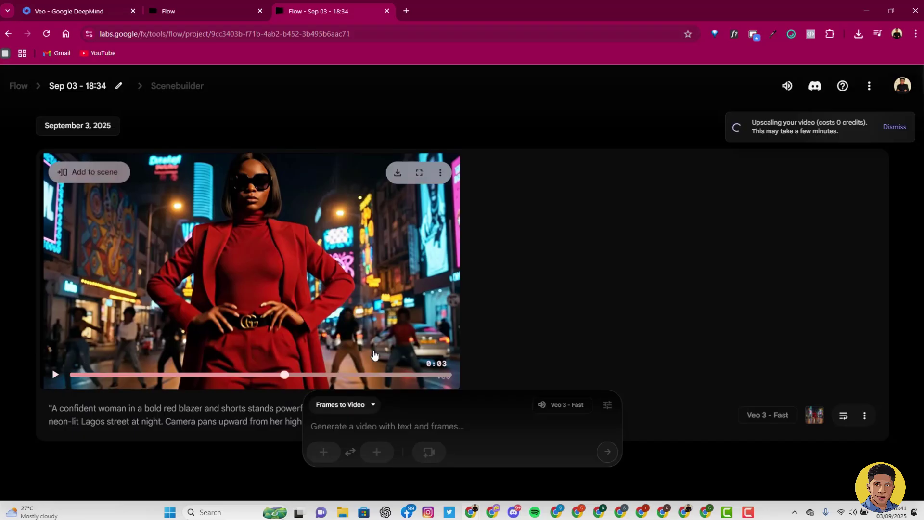
pyautogui.click(326, 452)
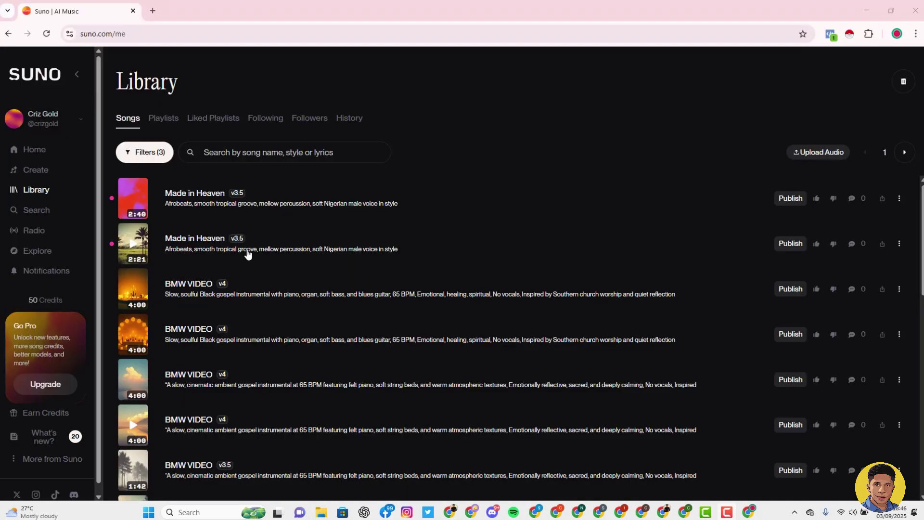
# Switch to Suno and browse the songs in the Library.
pyautogui.scroll(-3, 255, 276)
pyautogui.scroll(5, 601, 249)
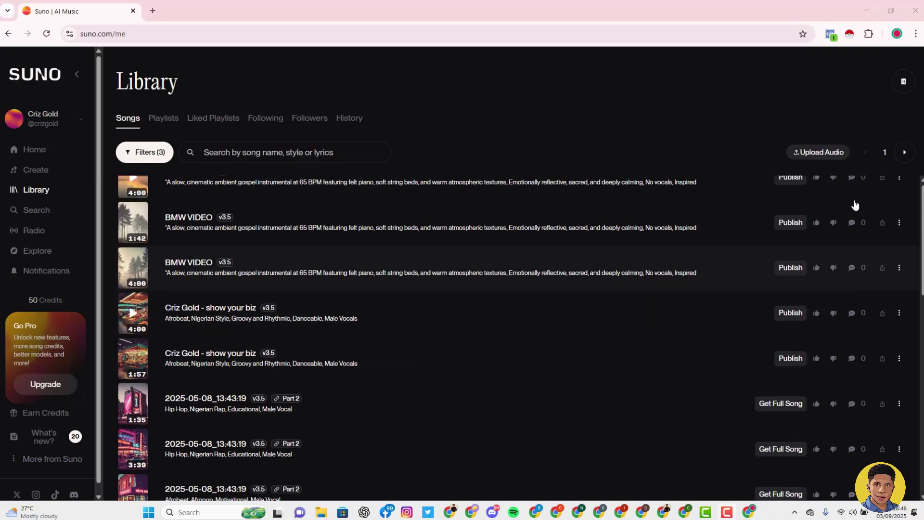
pyautogui.scroll(-10, 304, 267)
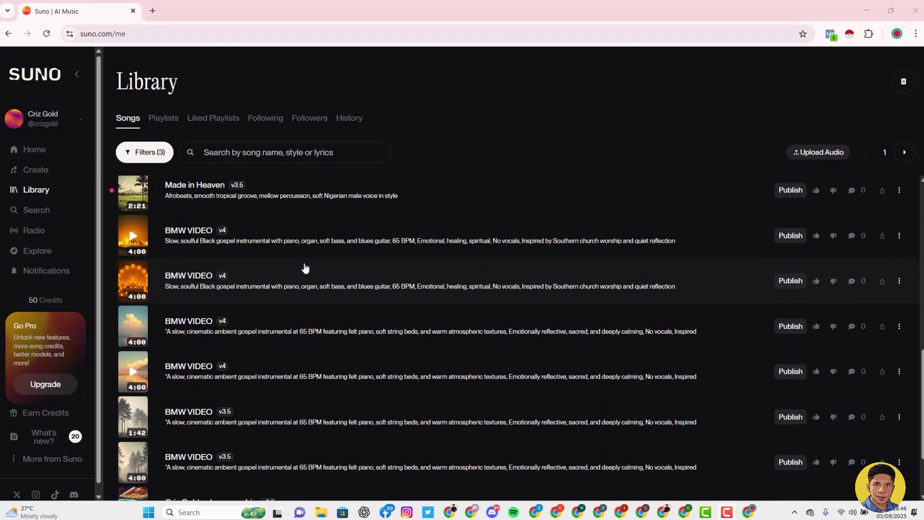
pyautogui.scroll(10, 197, 241)
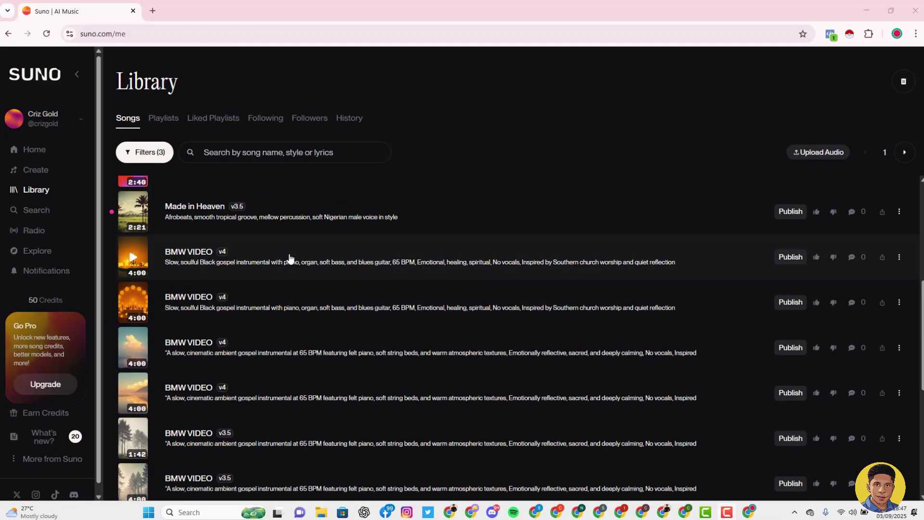
pyautogui.scroll(-1, 289, 259)
pyautogui.scroll(-10, 291, 259)
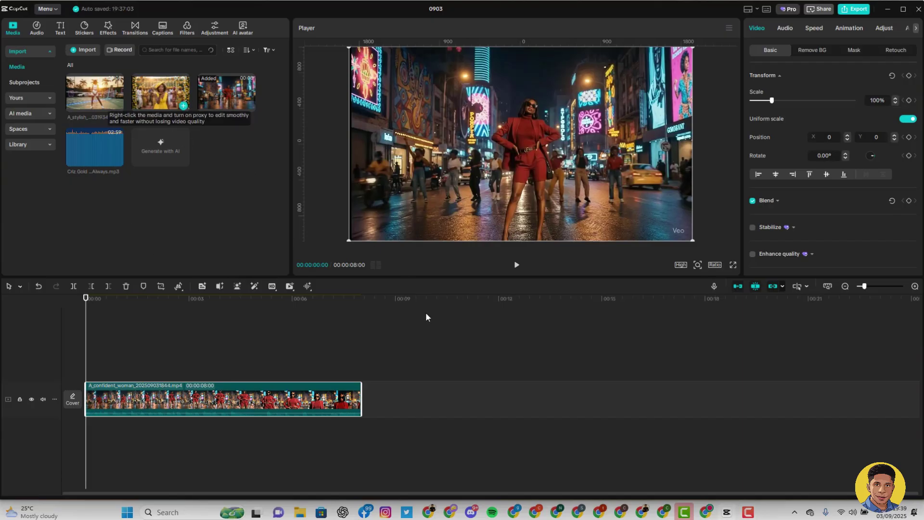
# In CapCut, add the yellow dress clip and the tennis clip to the timeline after the red outfit clip.
pyautogui.click(409, 391)
pyautogui.moveTo(408, 394); pyautogui.dragTo(398, 396)
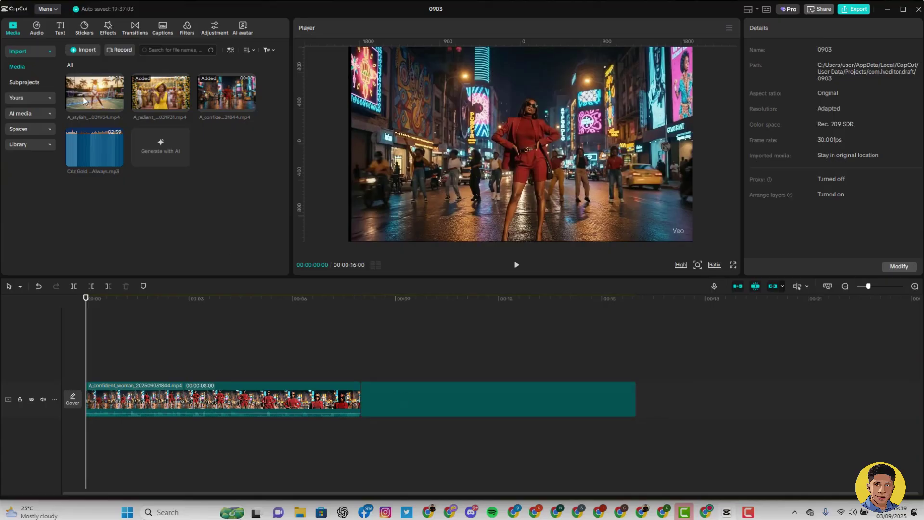
pyautogui.moveTo(91, 98); pyautogui.dragTo(627, 337)
pyautogui.moveTo(640, 388); pyautogui.dragTo(709, 395)
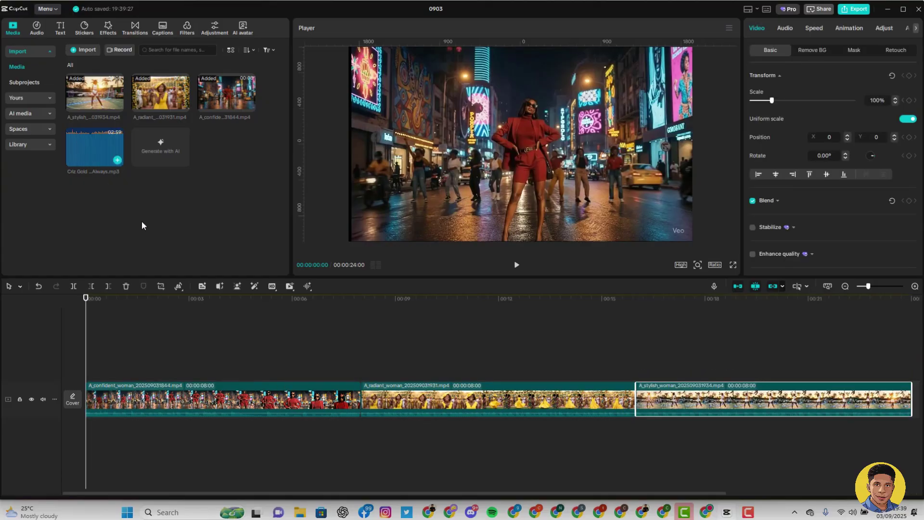
# Place the Today & Always MP3 beneath the video clips from 00:00 and mute the video track's clip audio.
pyautogui.moveTo(142, 225); pyautogui.dragTo(87, 435)
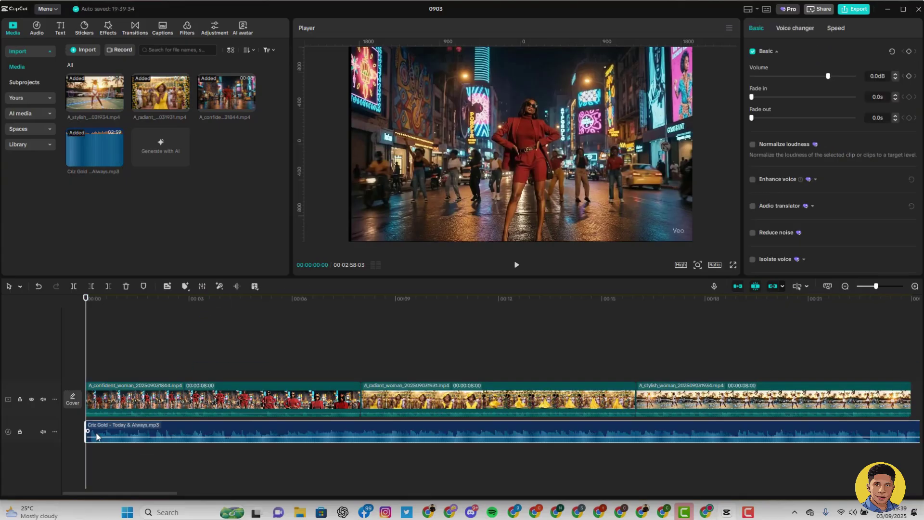
pyautogui.click(43, 399)
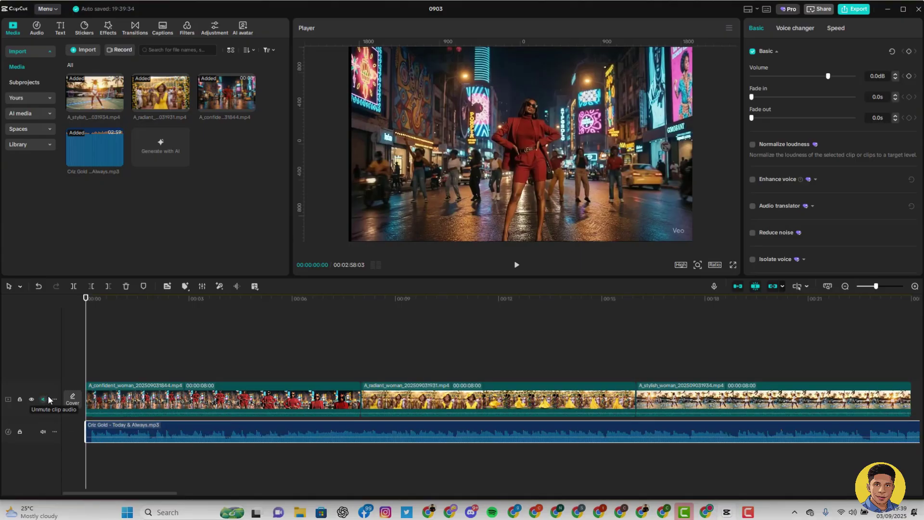